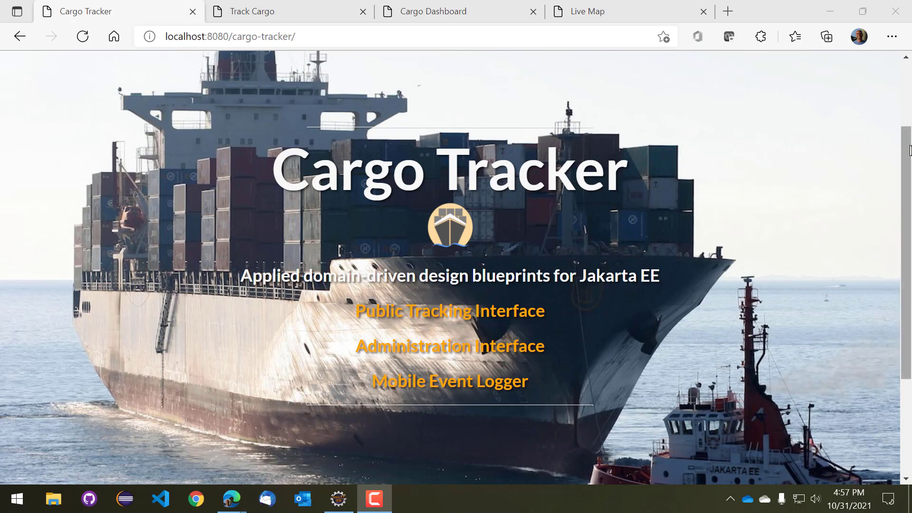
Track cargo ABC123 and review its in-port Helsinki status, handling history and route map.
drag(908, 150, 911, 189)
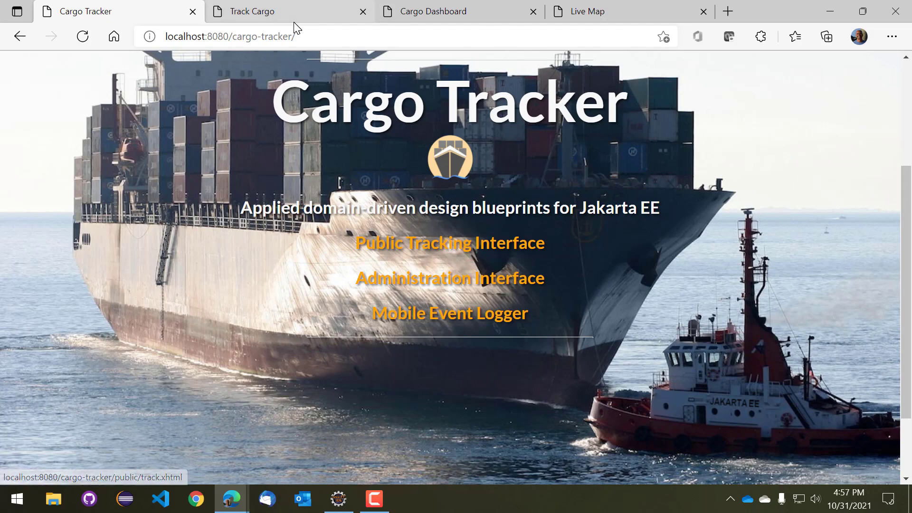
click(275, 13)
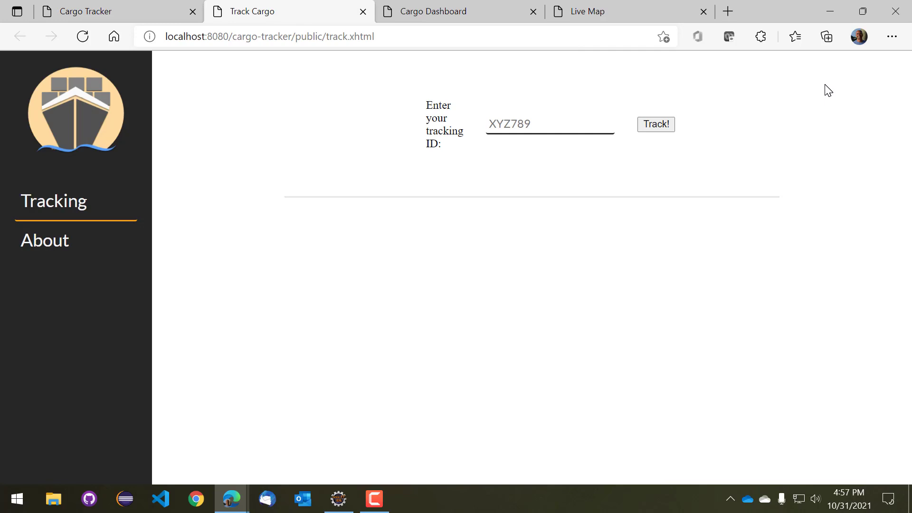
click(509, 125)
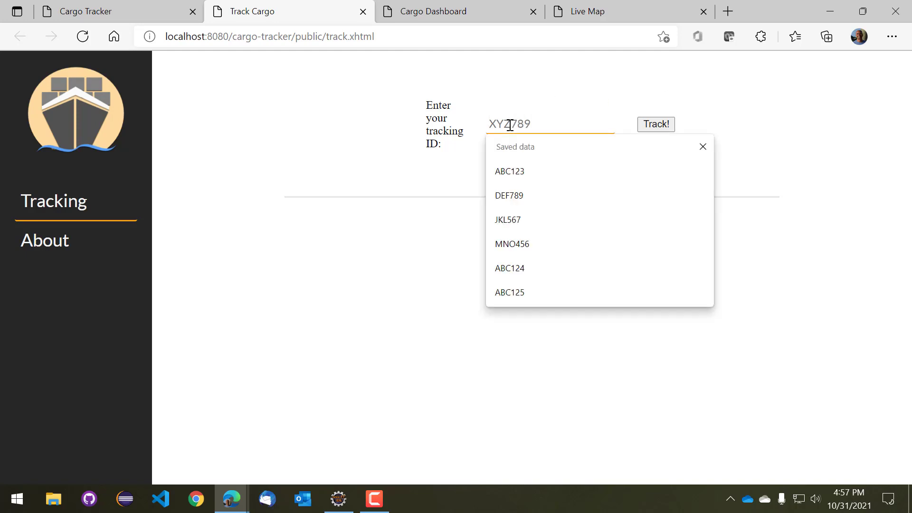
click(500, 177)
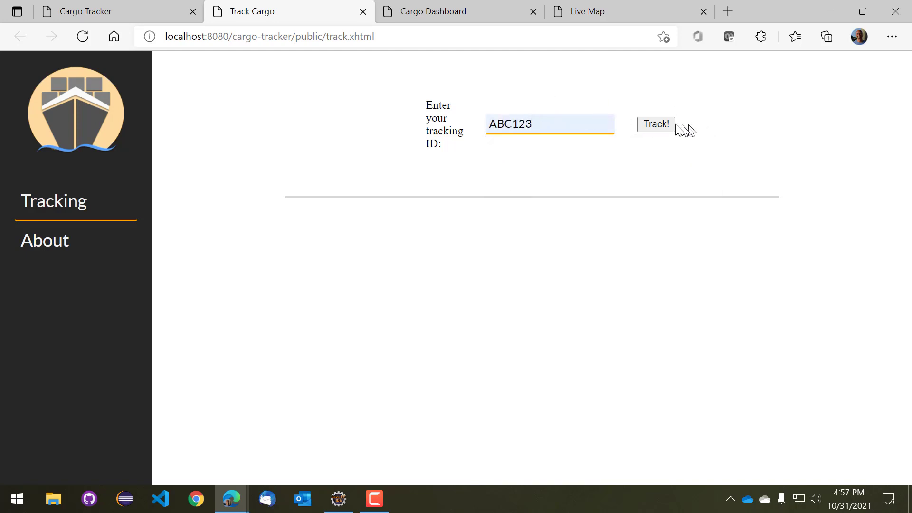
click(656, 124)
drag(908, 138, 909, 161)
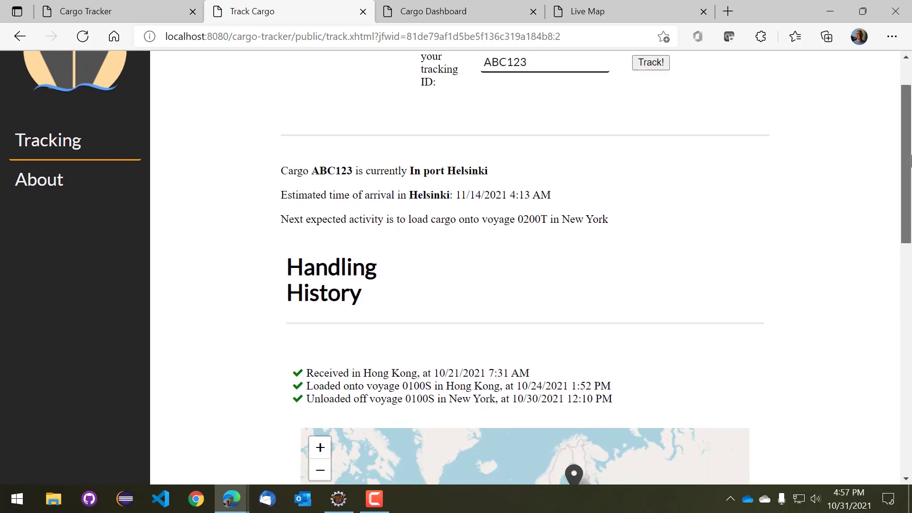
scroll(910, 162, down, 2)
scroll(910, 162, up, 1)
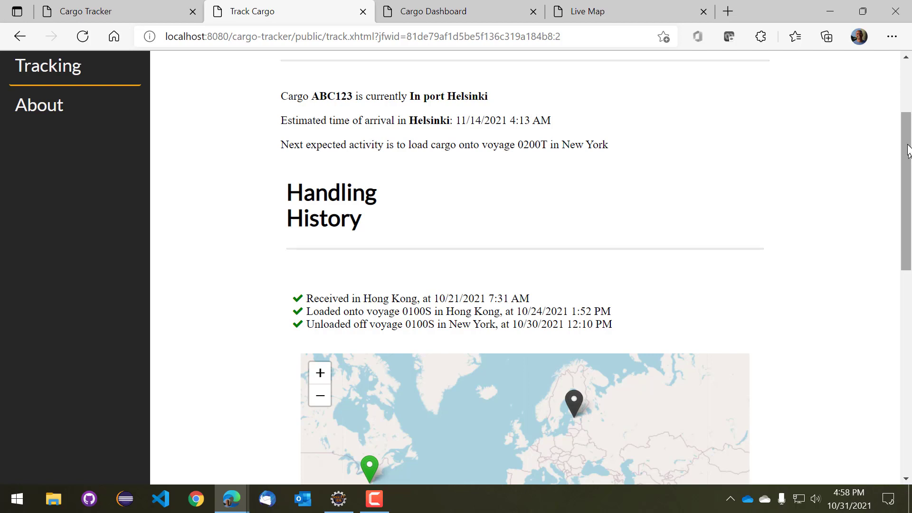
scroll(910, 190, down, 4)
drag(911, 215, 910, 220)
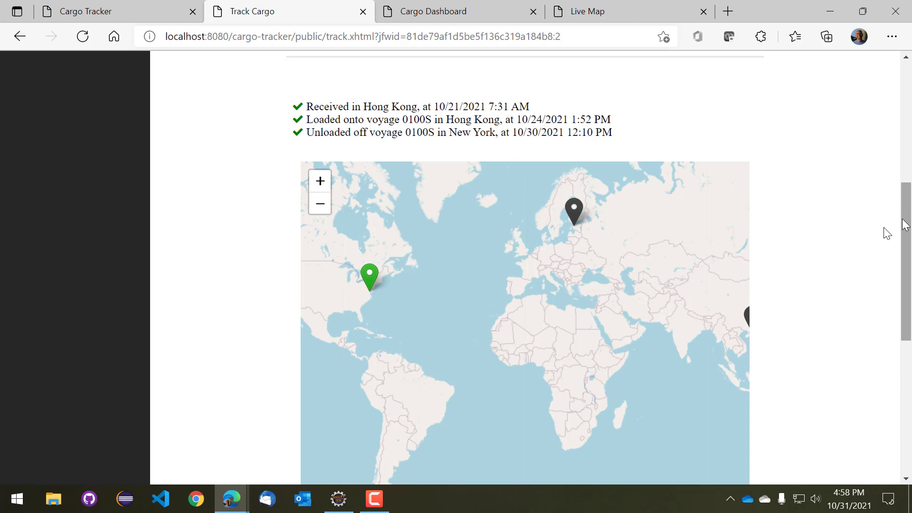
scroll(617, 277, down, 2)
drag(617, 277, 569, 295)
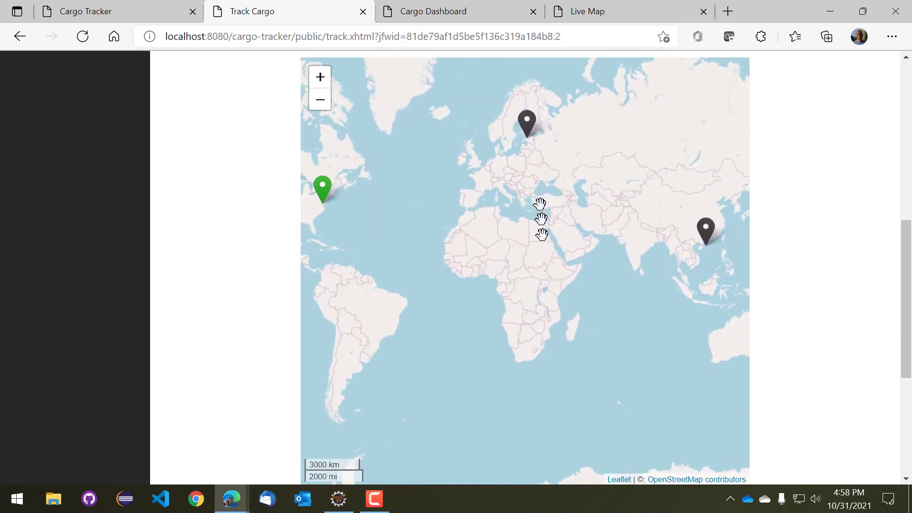
mouse_move(527, 134)
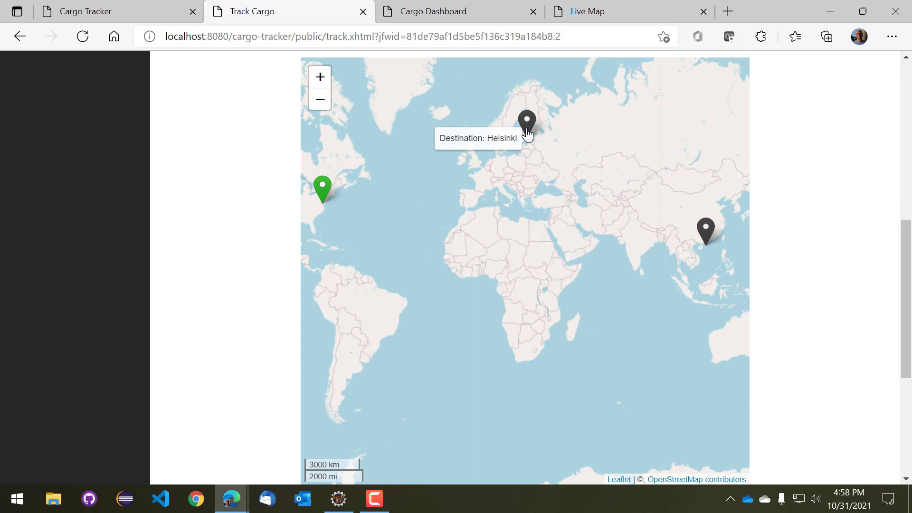
mouse_move(711, 240)
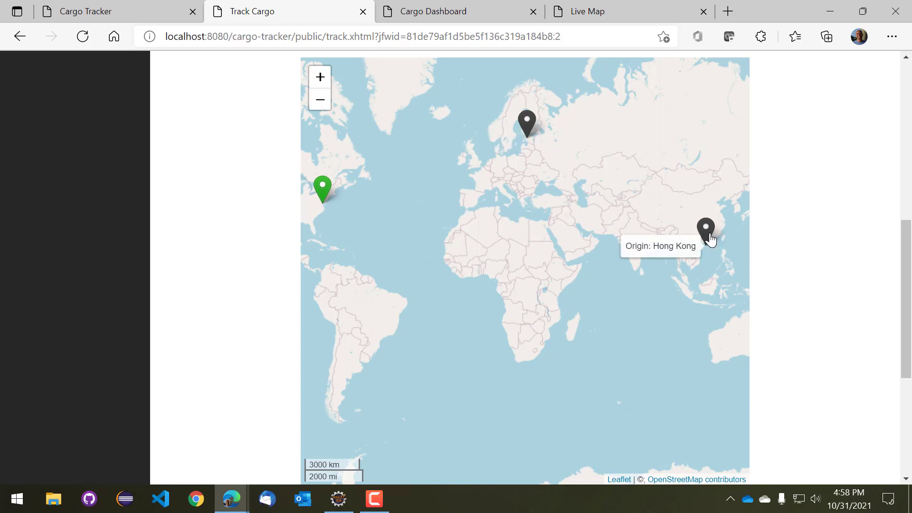
mouse_move(324, 196)
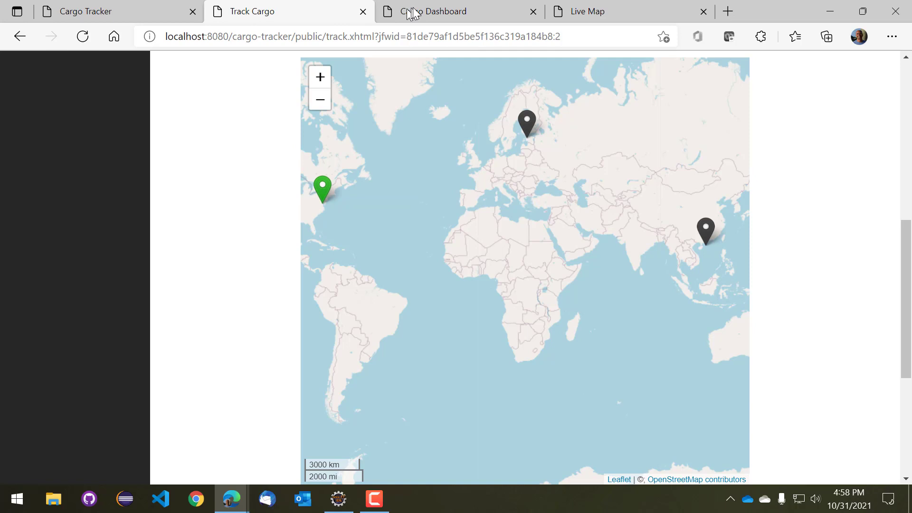
Open the Cargo Dashboard and browse routed ABC123, JKL567, BDC9F44E, unrouted DEF789 and claimed MNO456.
click(95, 14)
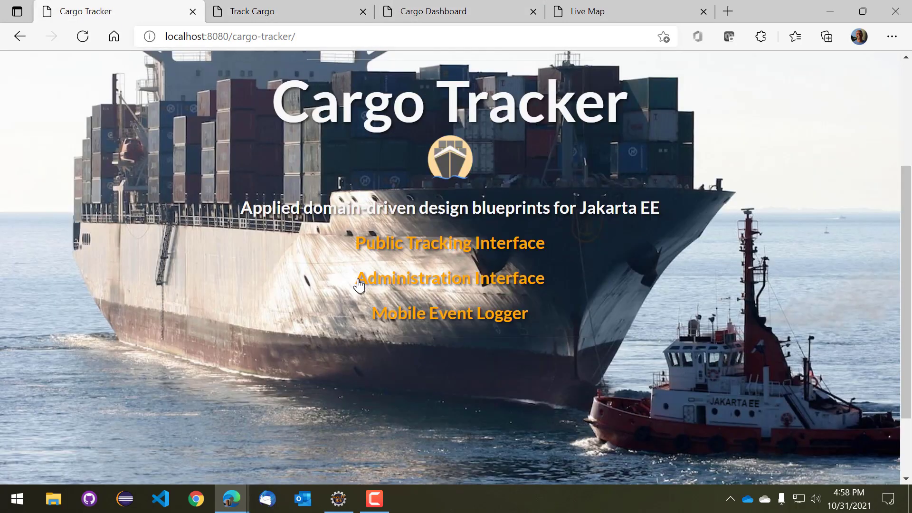
click(440, 15)
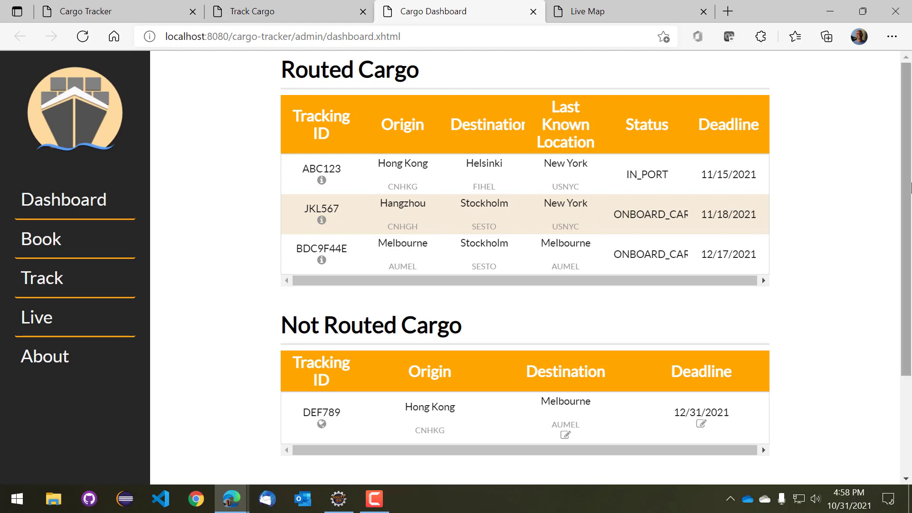
triple_click(898, 171)
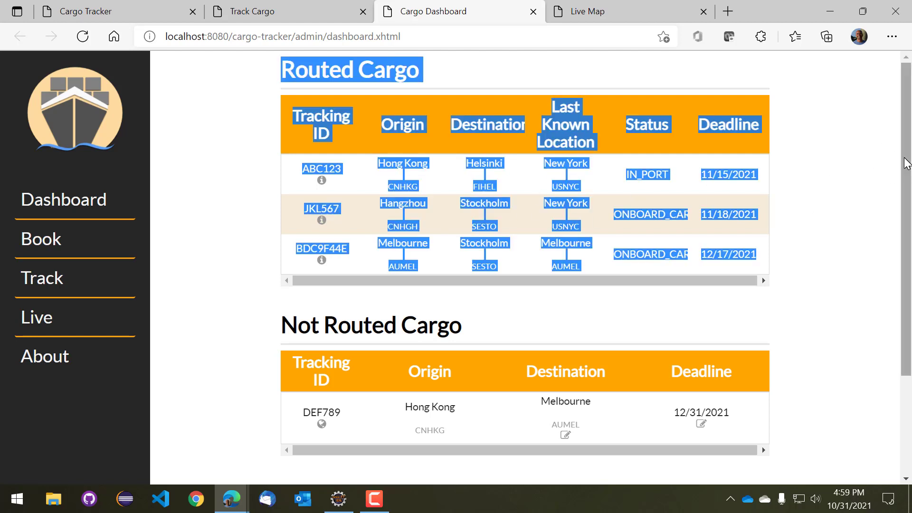
click(839, 230)
scroll(839, 230, down, 2)
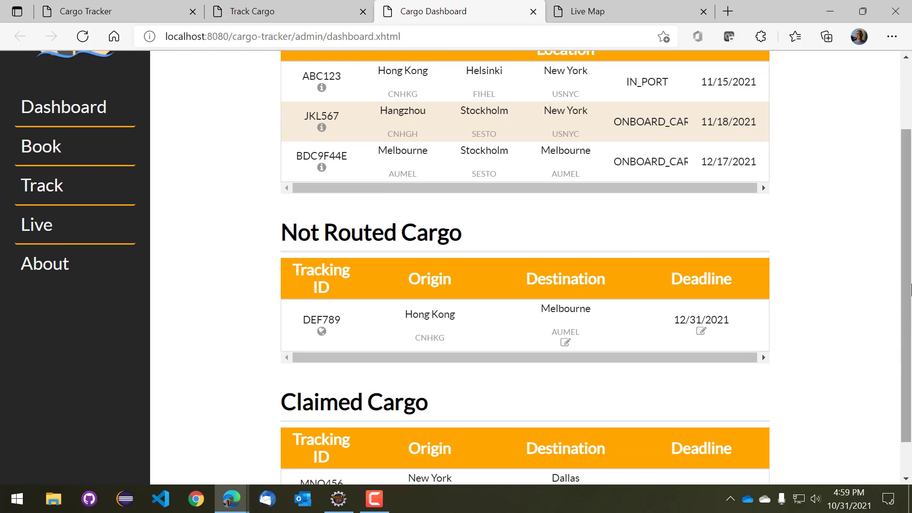
scroll(904, 357, down, 1)
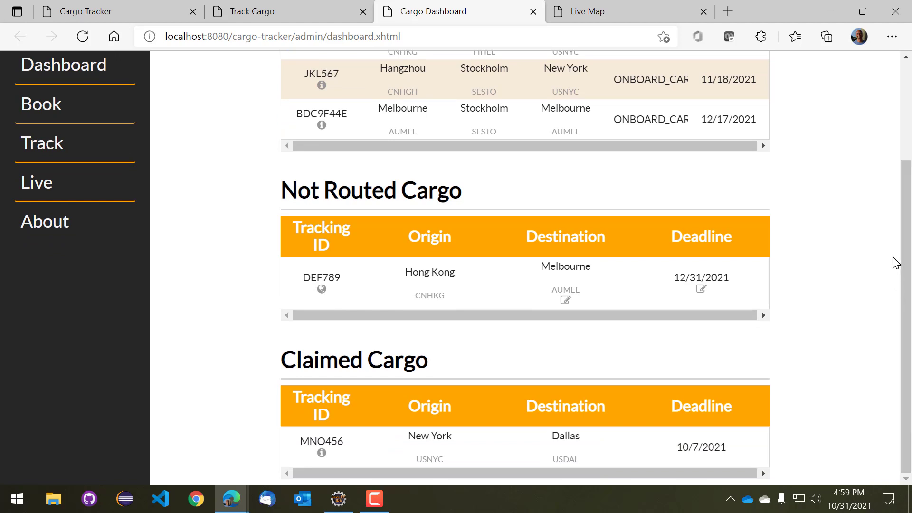
scroll(898, 247, up, 3)
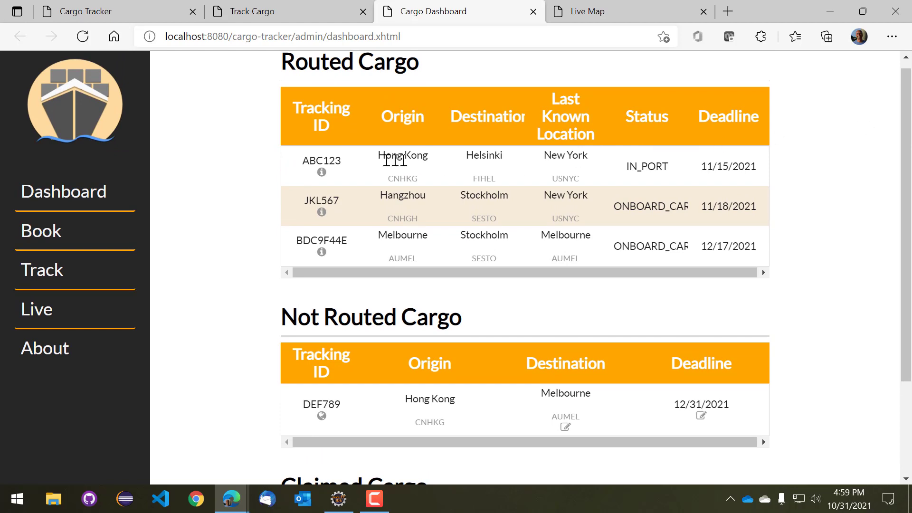
Show ABC123's itinerary from Hong Kong to Helsinki via New York and Dallas.
click(317, 163)
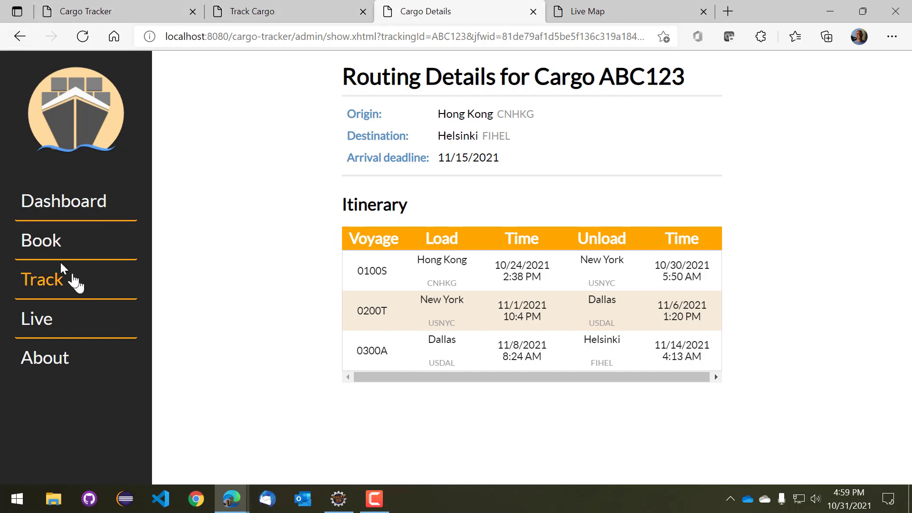
Start a new cargo booking with origin Shanghai and destination Tokyo.
click(54, 255)
click(362, 106)
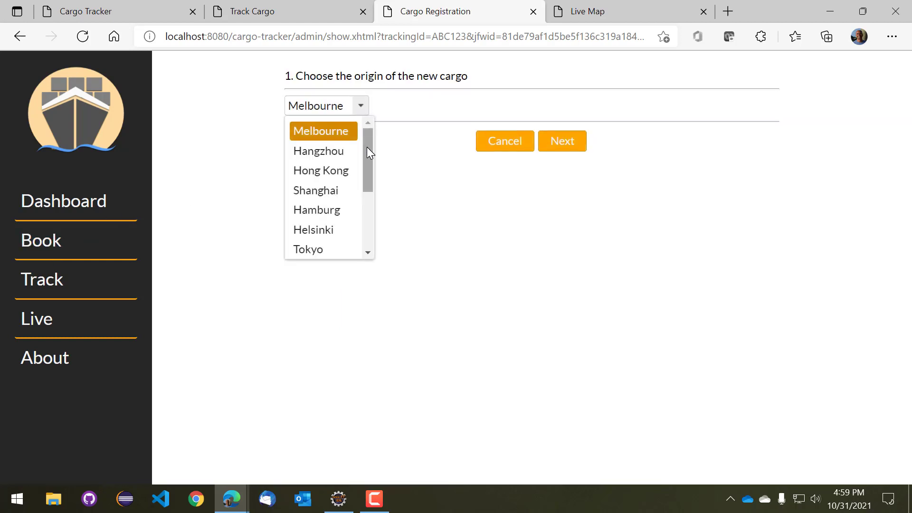
mouse_move(367, 148)
mouse_down()
mouse_move(375, 221)
mouse_move(374, 138)
mouse_up()
click(326, 190)
click(578, 147)
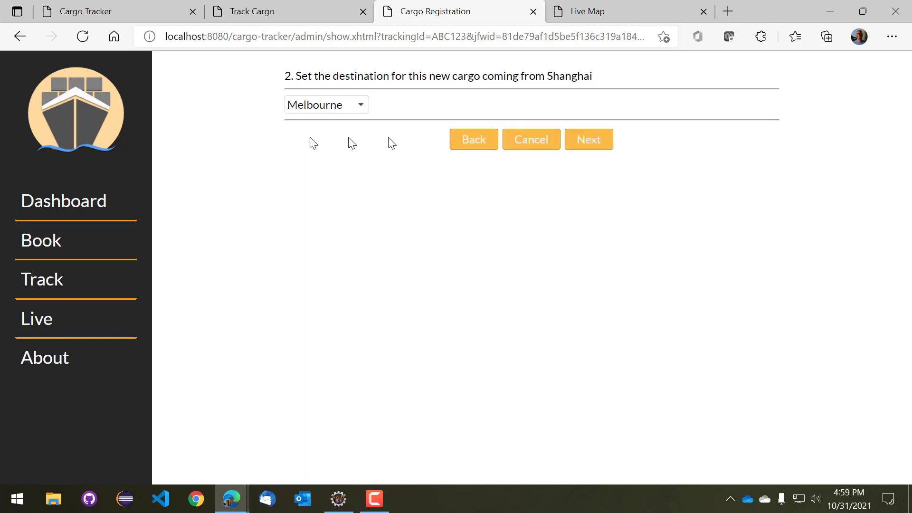
click(364, 110)
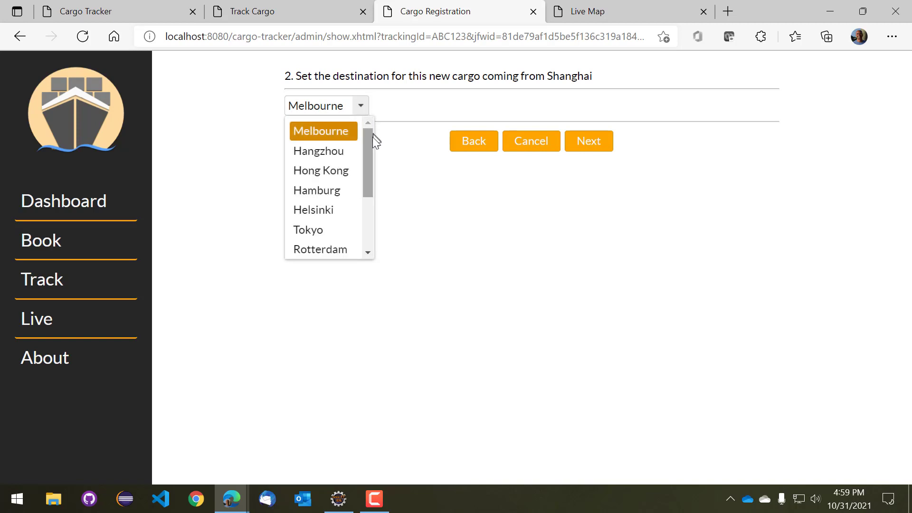
drag(369, 154, 371, 178)
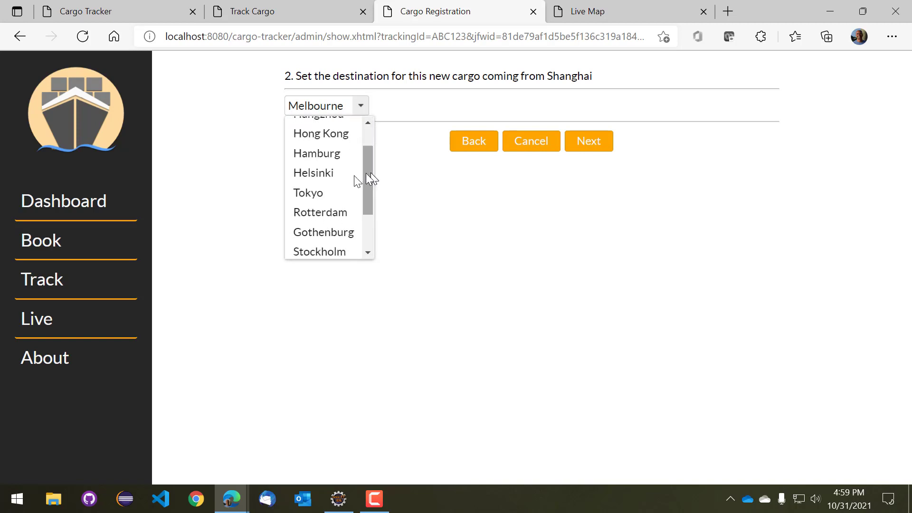
click(326, 193)
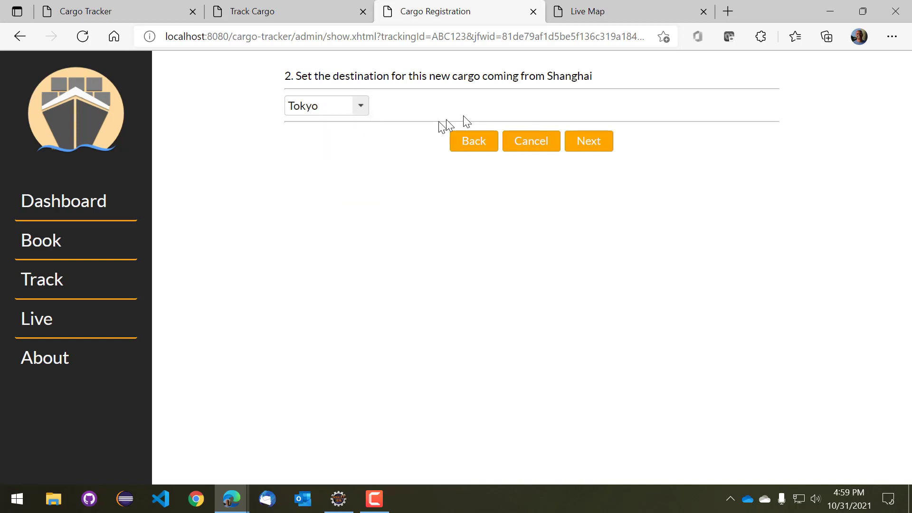
click(591, 149)
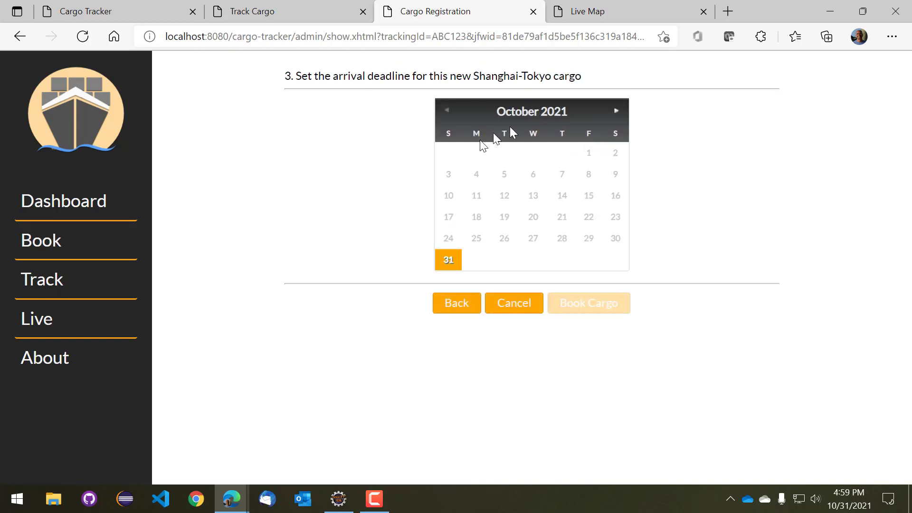
Set the arrival deadline to 8 December 2021.
click(616, 113)
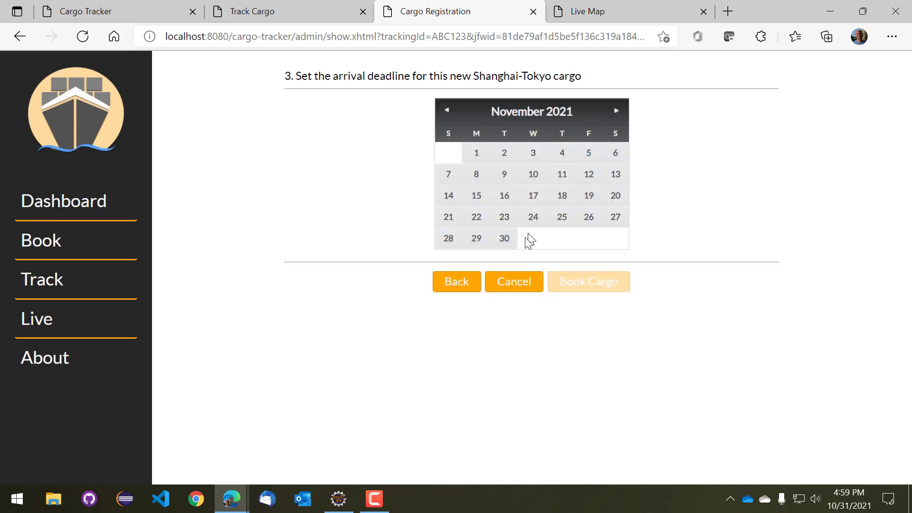
click(617, 113)
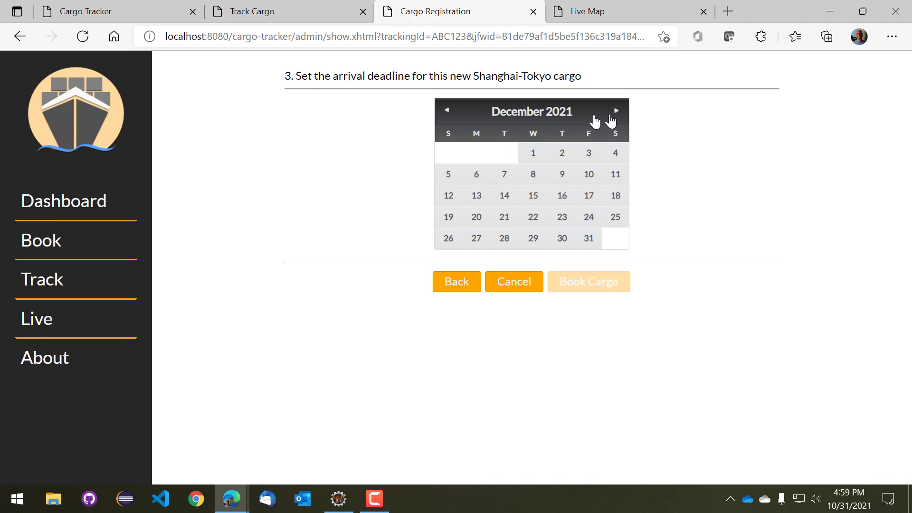
click(534, 179)
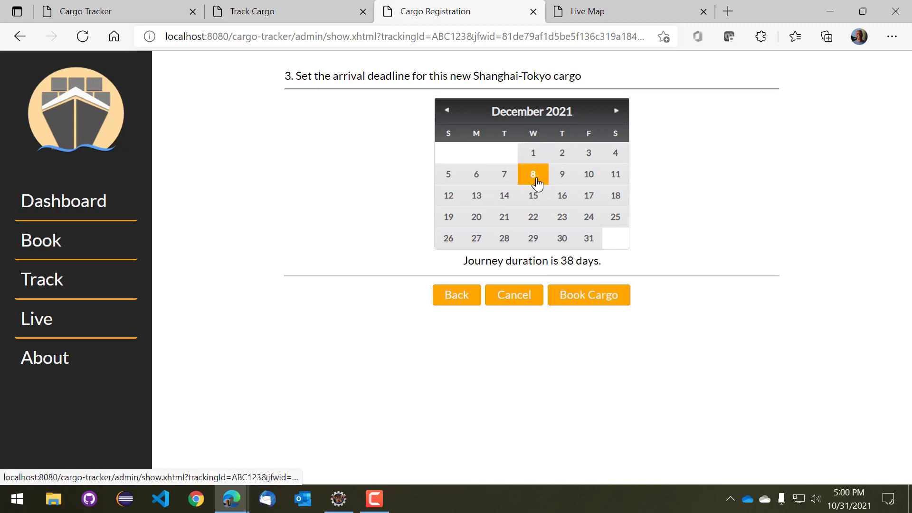
Book the Shanghai–Tokyo cargo and view 4B96825A's candidate routes, option #1 via Melbourne and Hangzhou.
click(577, 300)
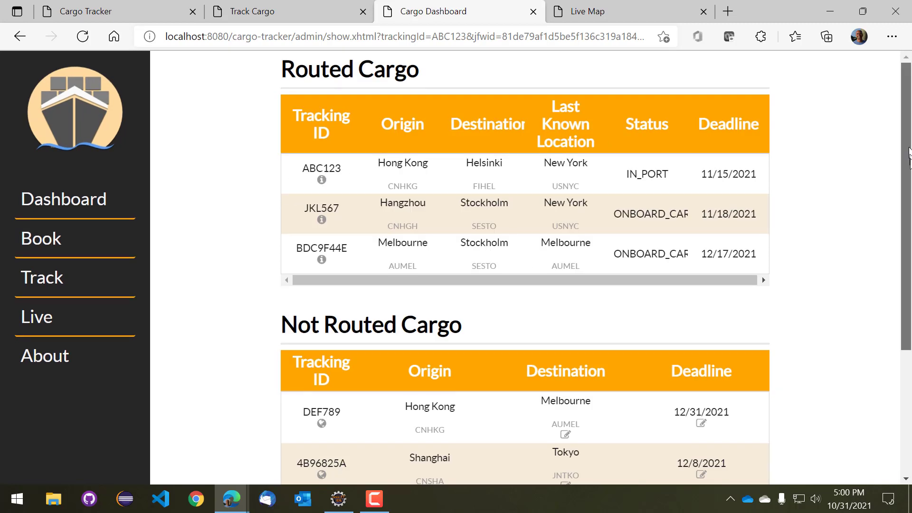
scroll(909, 156, down, 3)
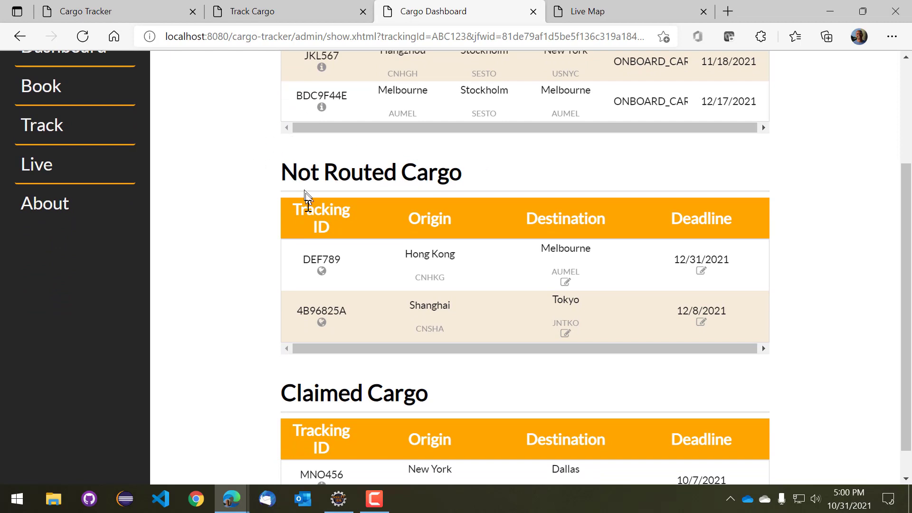
click(322, 326)
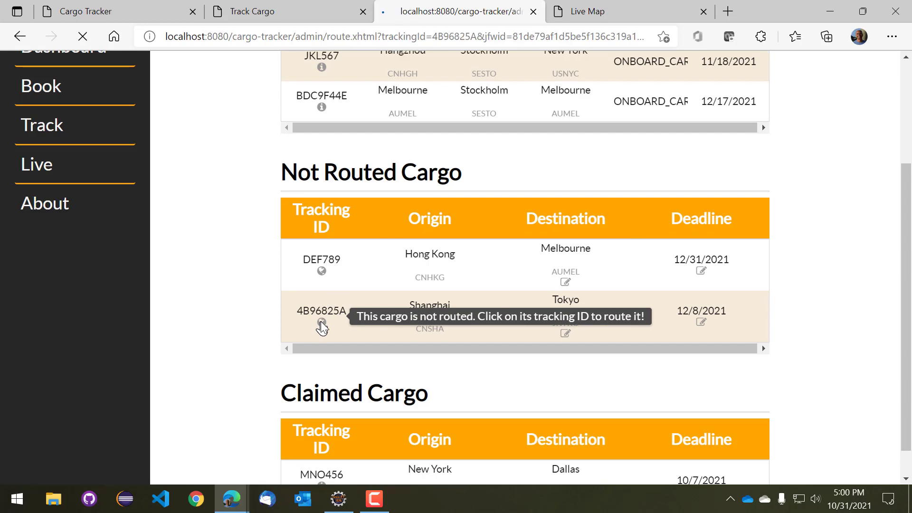
scroll(909, 204, down, 1)
scroll(910, 204, down, 3)
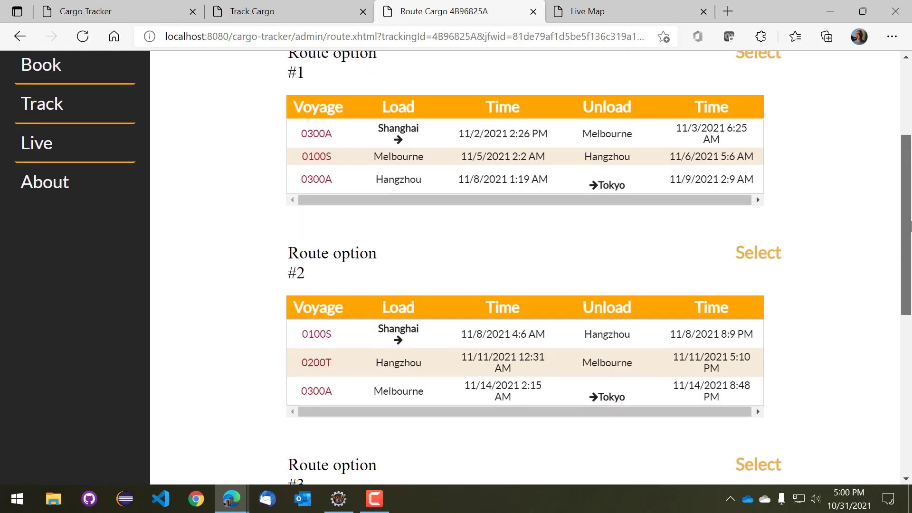
scroll(910, 207, up, 1)
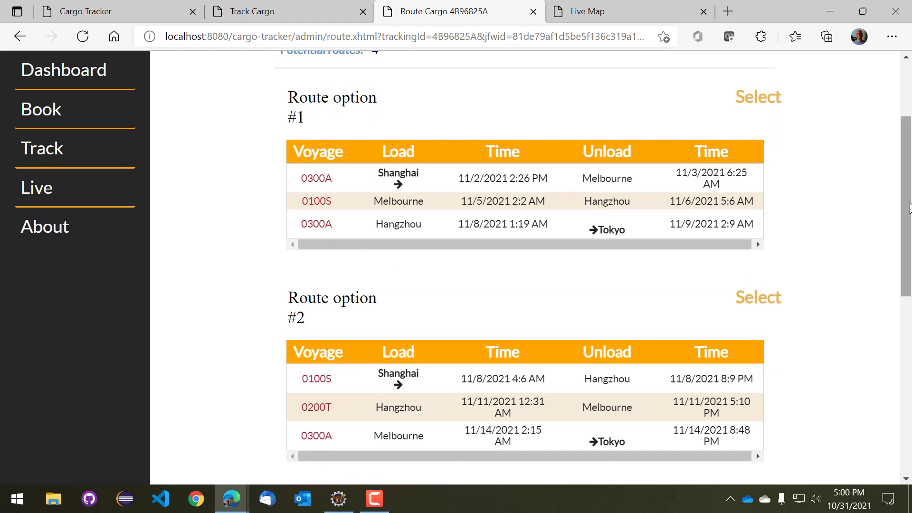
Assign route option #1 to 4B96825A and verify it under Routed Cargo with status NOT_RECEIVED.
click(760, 109)
click(40, 210)
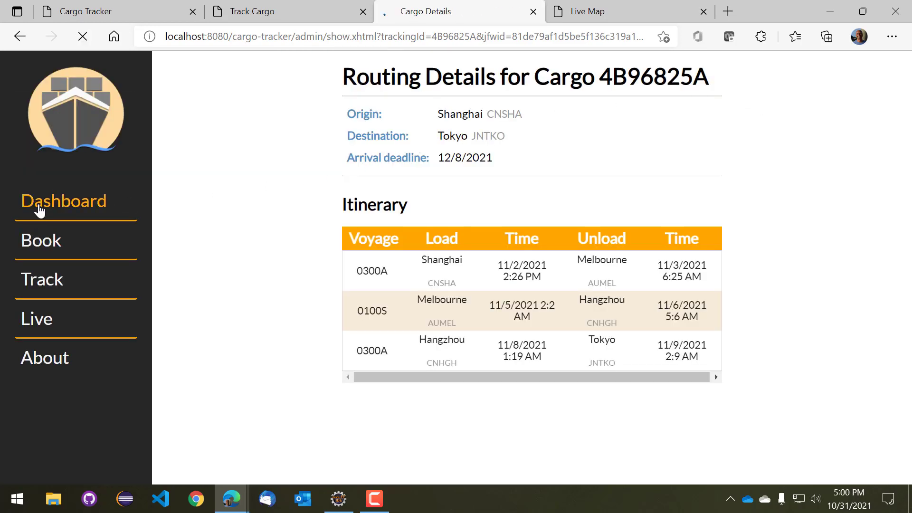
scroll(713, 138, down, 2)
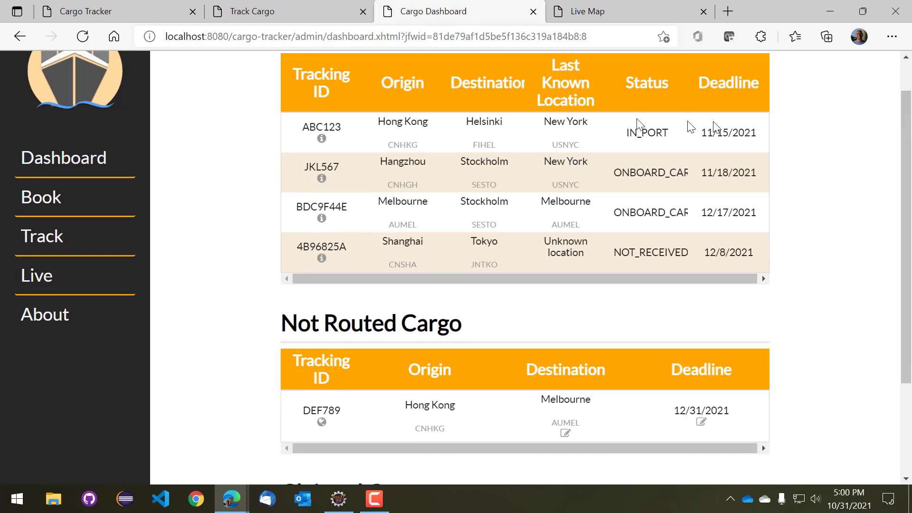
scroll(257, 133, up, 1)
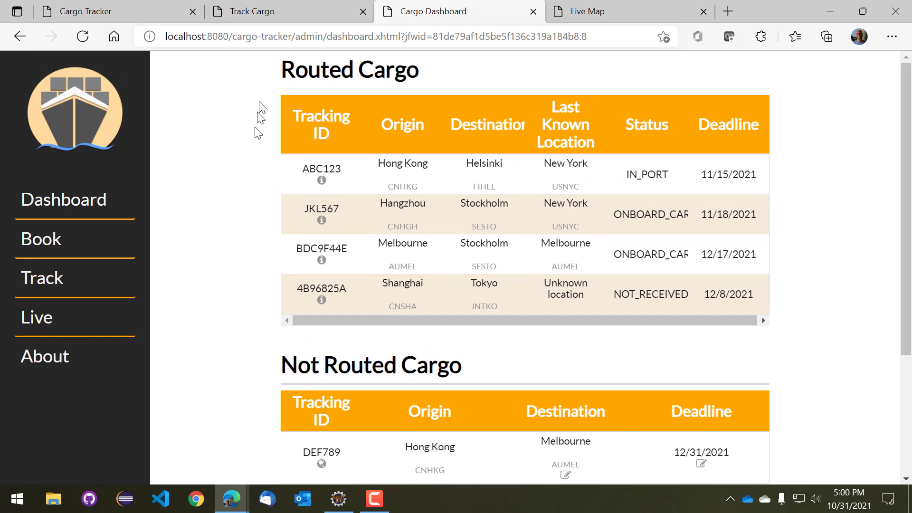
click(322, 300)
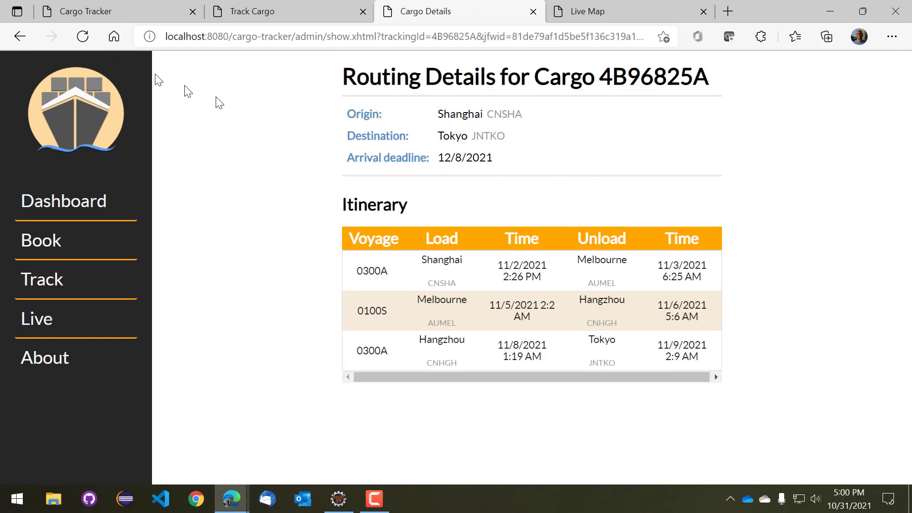
click(20, 36)
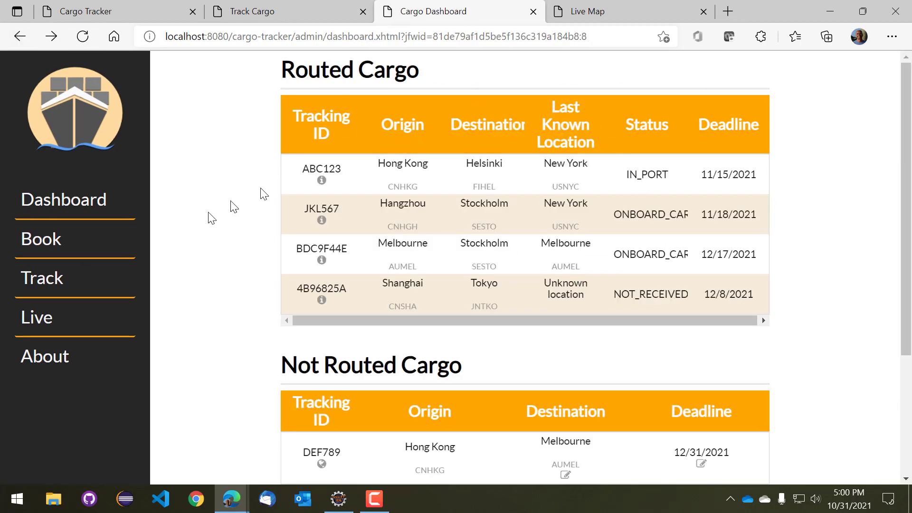
Open the Live Map and inspect BDC9F44E's marker: routed, onboard carrier, last seen in Melbourne.
click(604, 10)
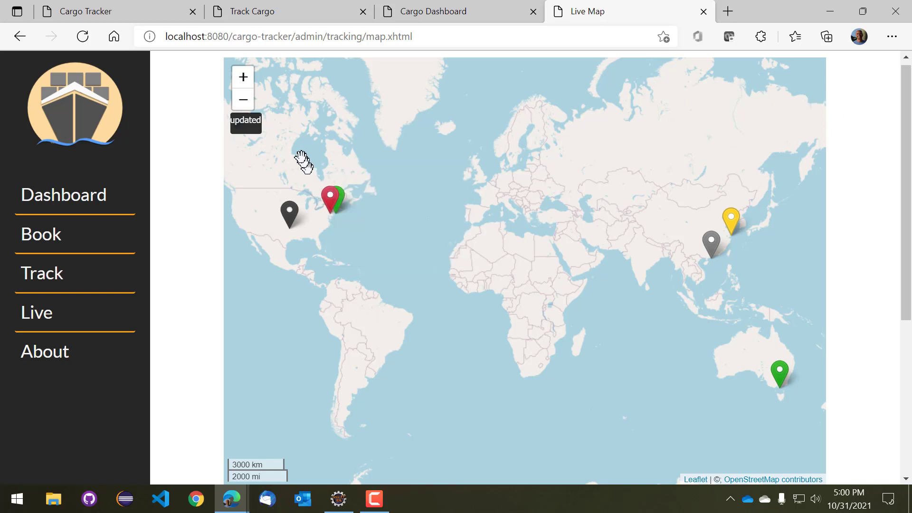
mouse_move(333, 203)
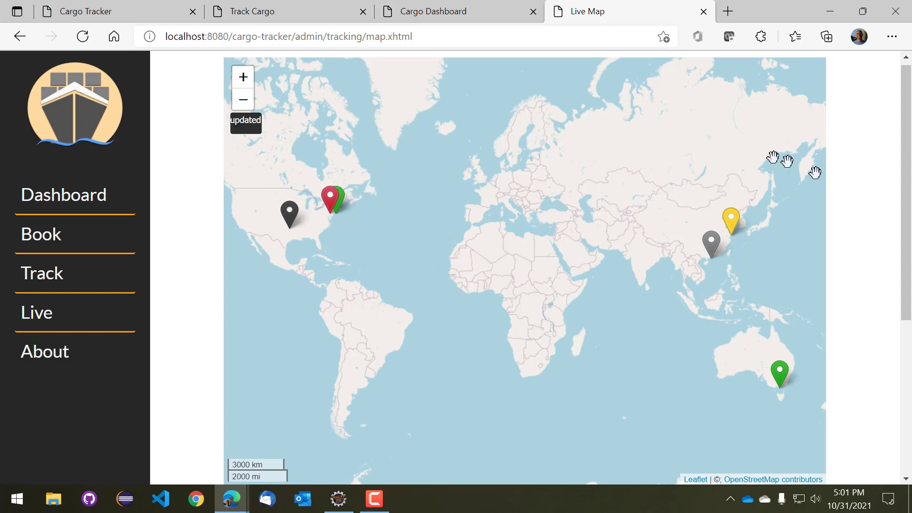
mouse_move(784, 375)
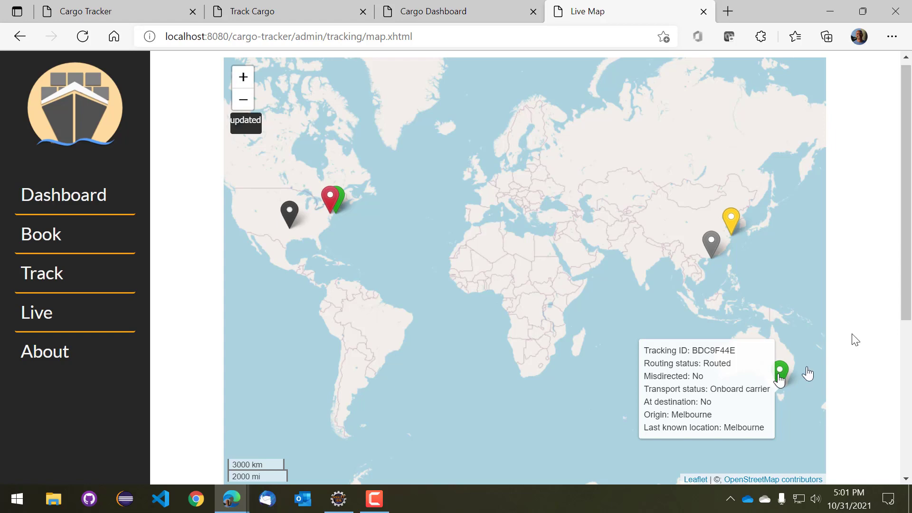
Launch the Mobile Event Logger from the landing page, then go back to the Cargo Dashboard.
click(96, 15)
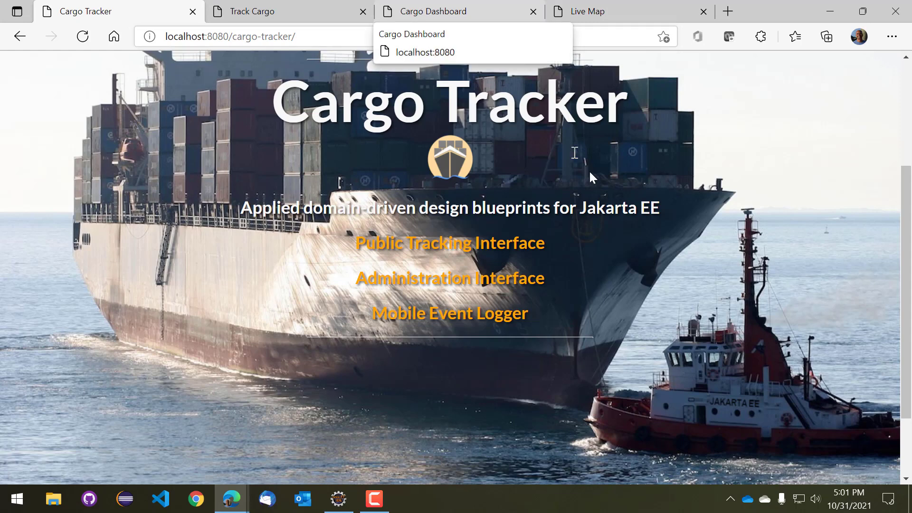
click(424, 318)
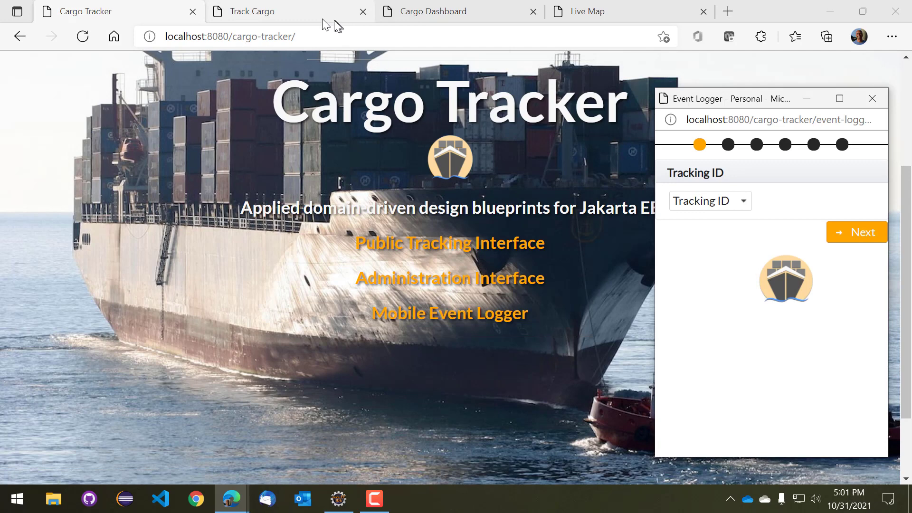
click(284, 14)
Open BDC9F44E's routing details: Melbourne to Stockholm via Helsinki on voyage 0100S, deadline 12/17/2021.
click(429, 11)
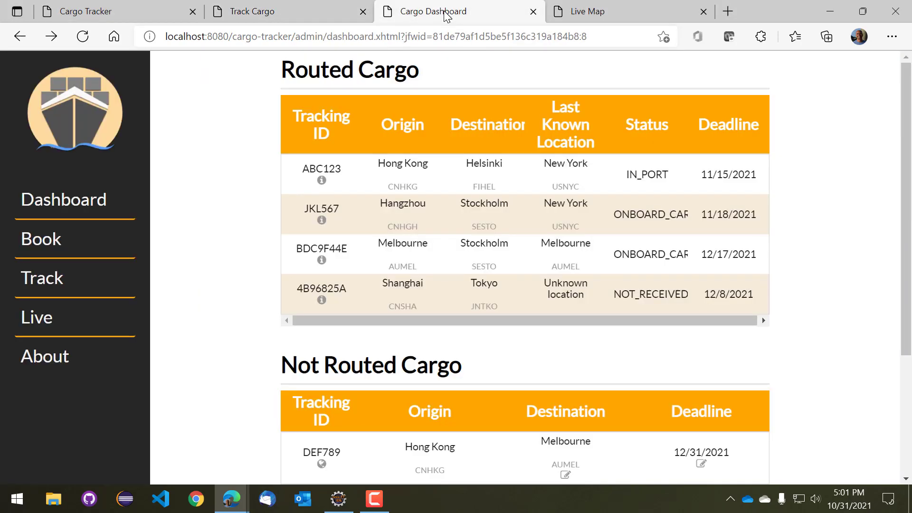
drag(908, 140, 692, 163)
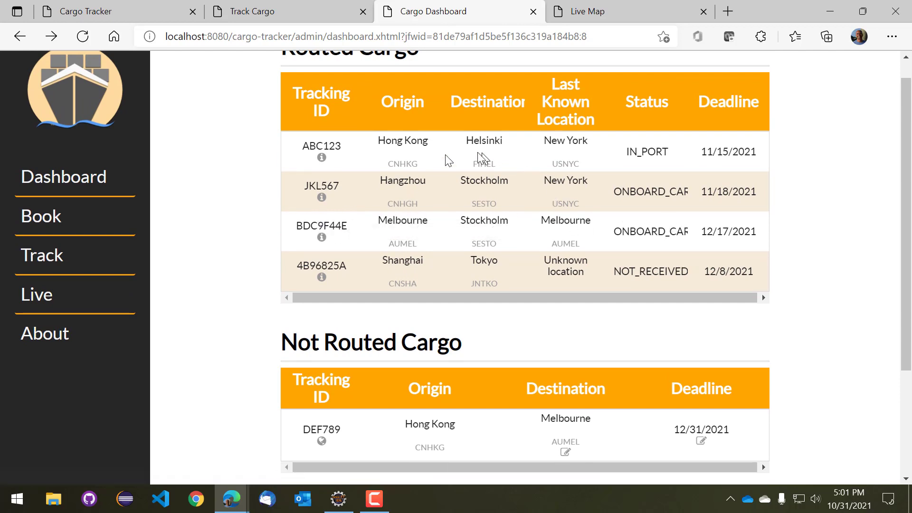
click(338, 233)
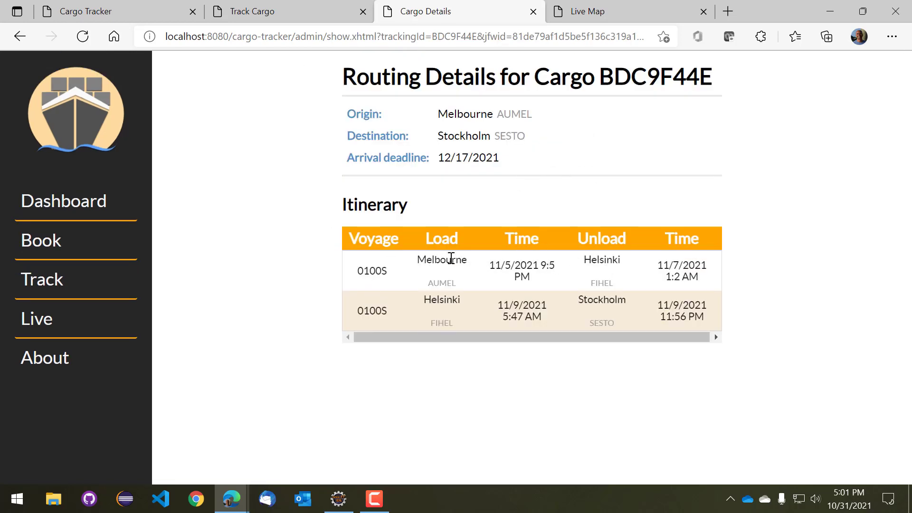
click(227, 499)
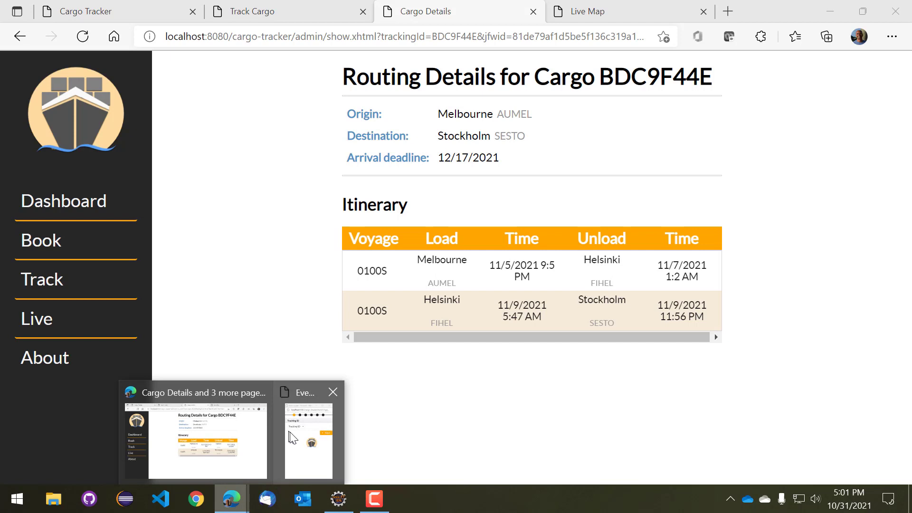
Select cargo BDC9F44E as the tracking ID in the Event Logger window.
click(304, 436)
drag(732, 98, 729, 37)
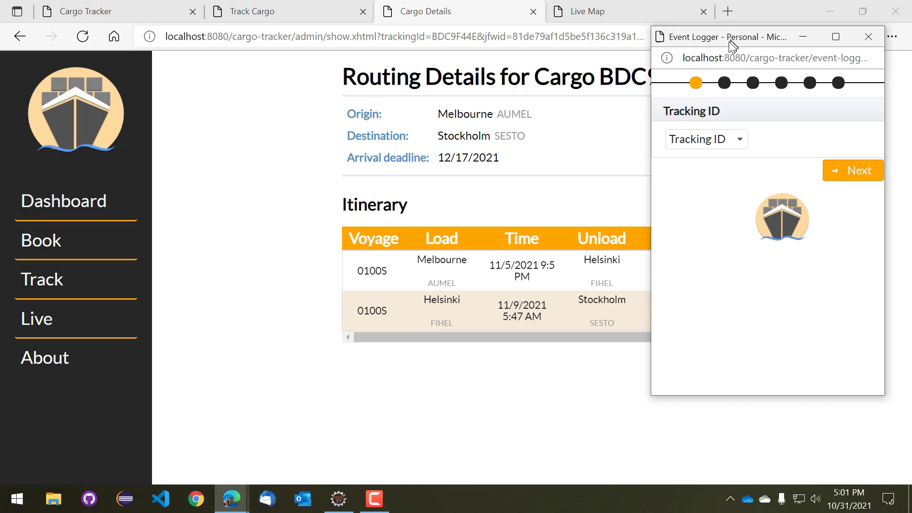
drag(729, 41, 697, 110)
click(709, 209)
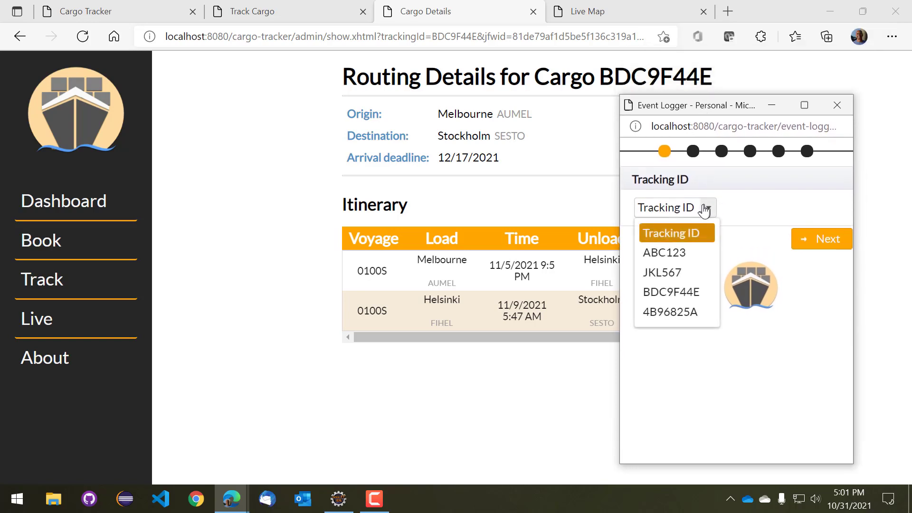
click(650, 293)
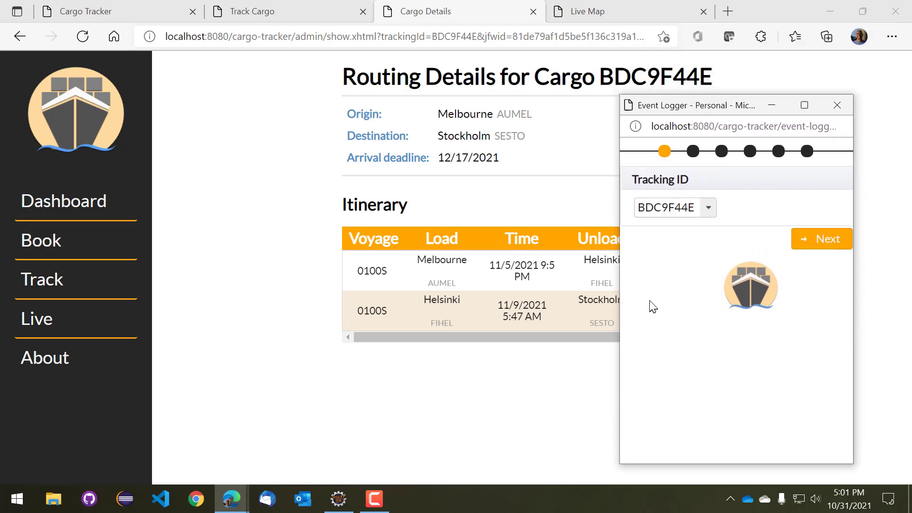
click(811, 244)
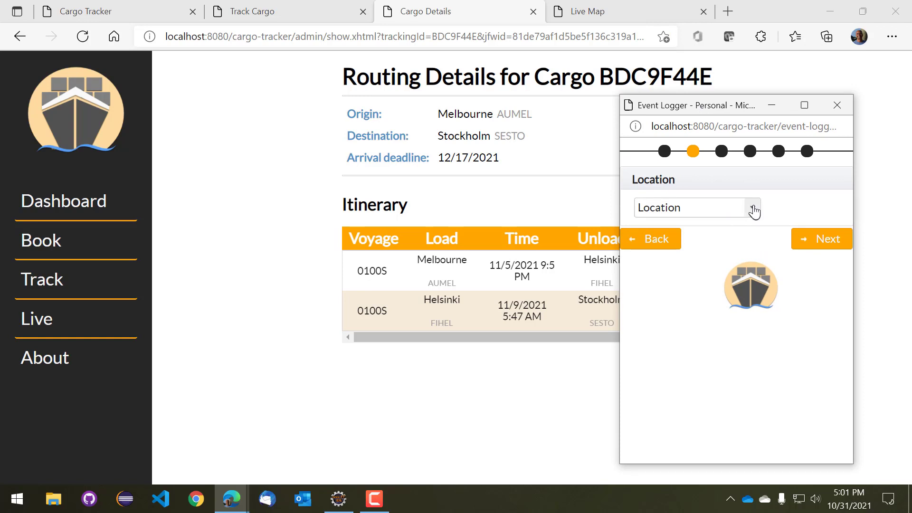
Set the event location to Helsinki (FIHEL) and the event type to UNLOAD.
drag(711, 108, 735, 63)
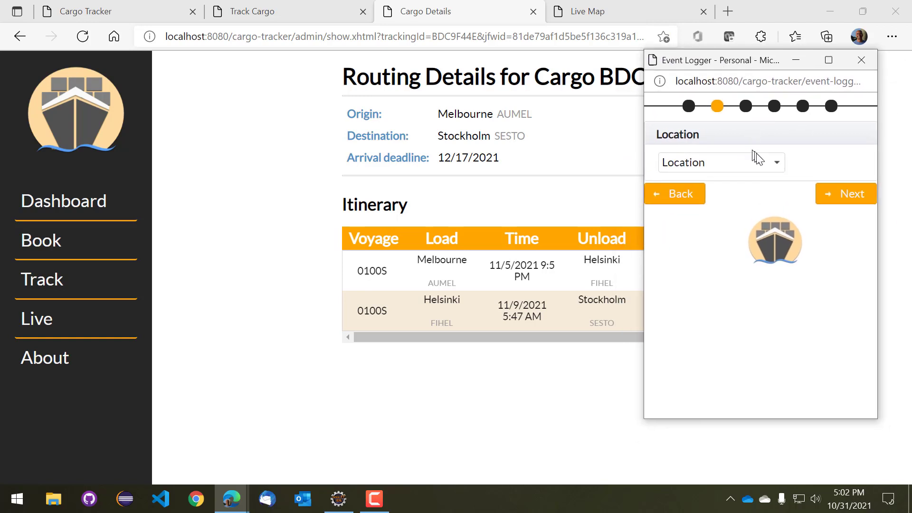
click(780, 166)
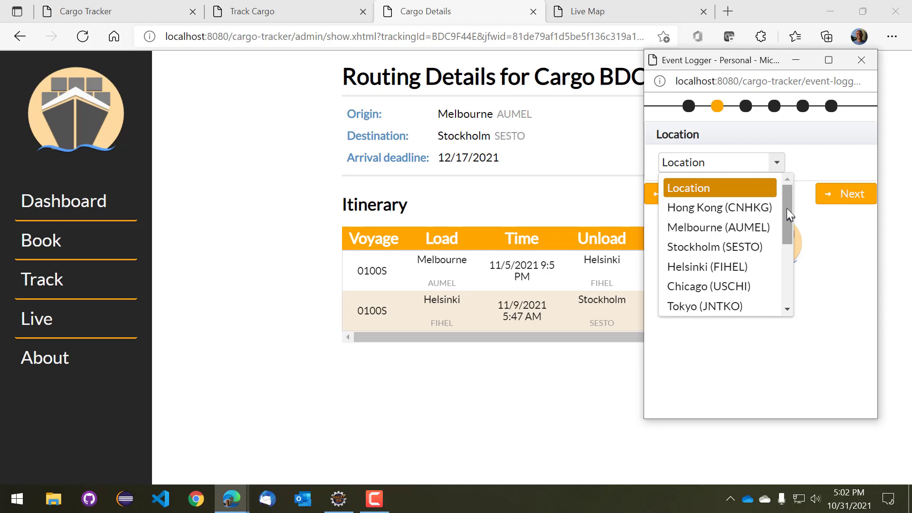
click(692, 267)
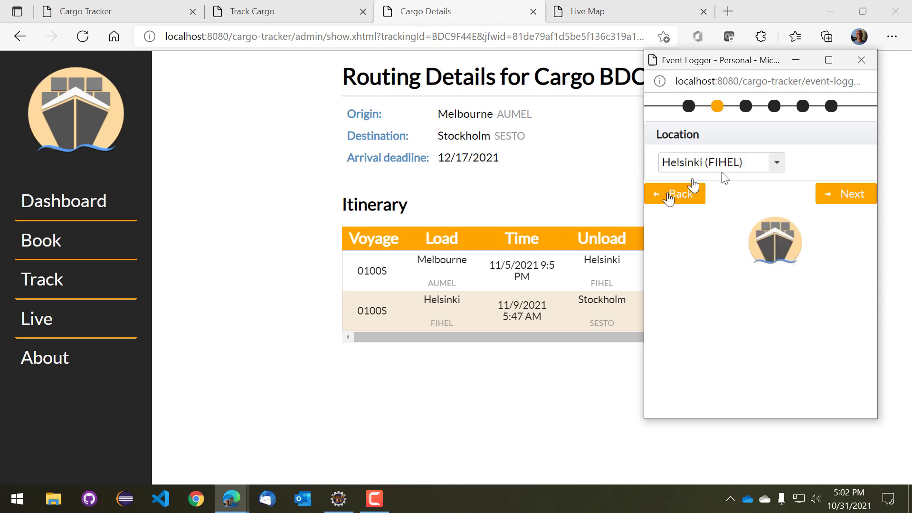
click(836, 204)
drag(732, 67, 259, 82)
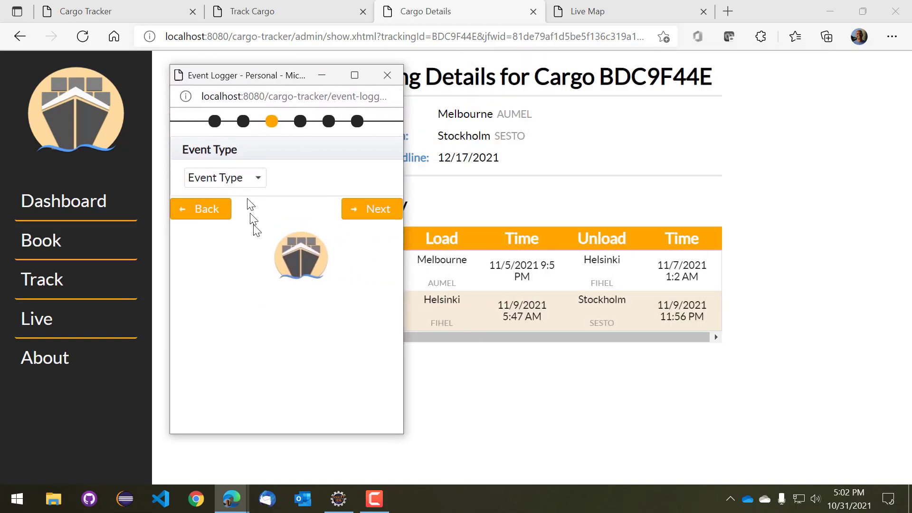
click(258, 177)
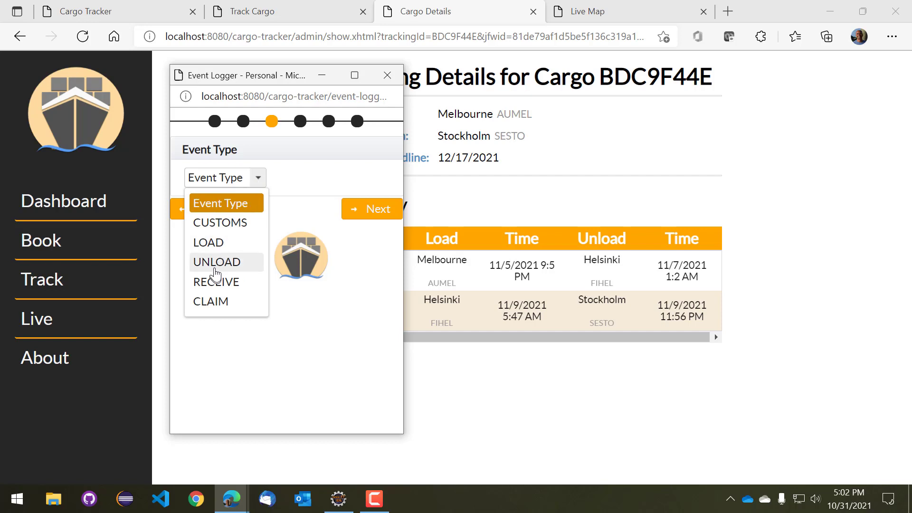
click(215, 262)
click(371, 214)
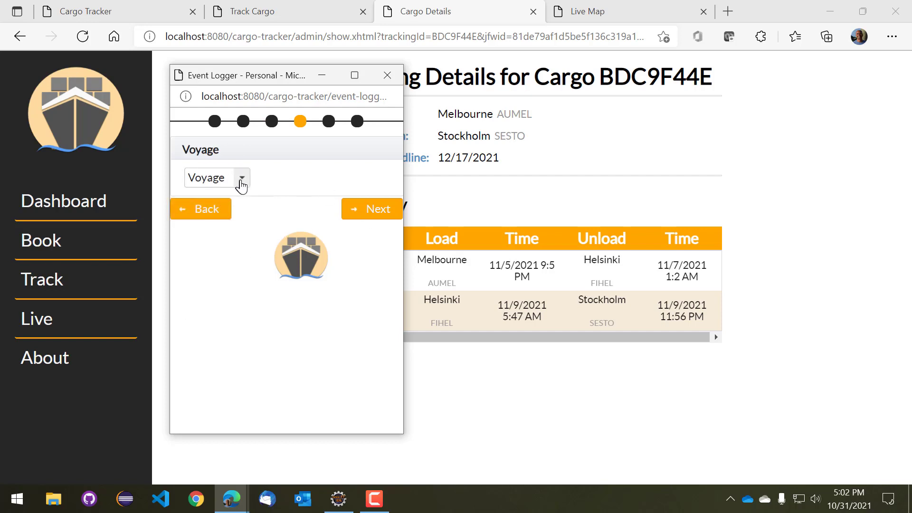
Choose voyage 0100S and advance to the completion date step.
click(315, 84)
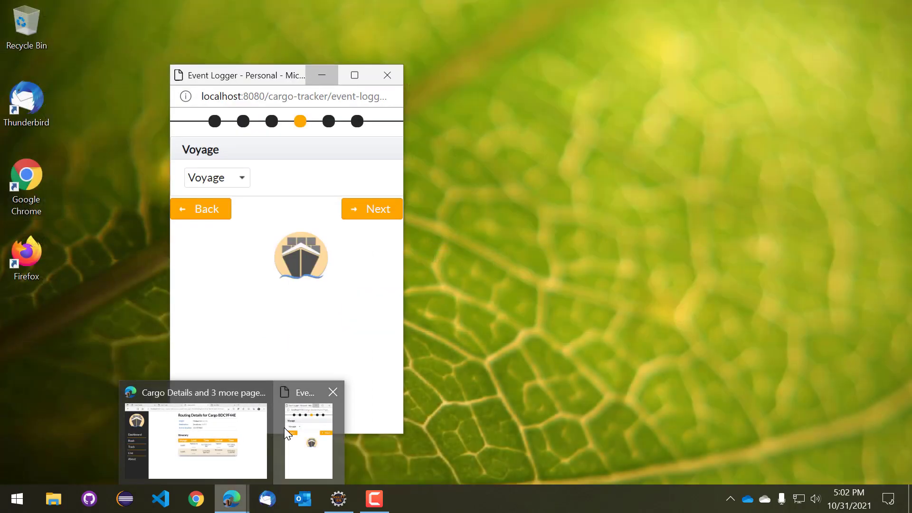
click(284, 428)
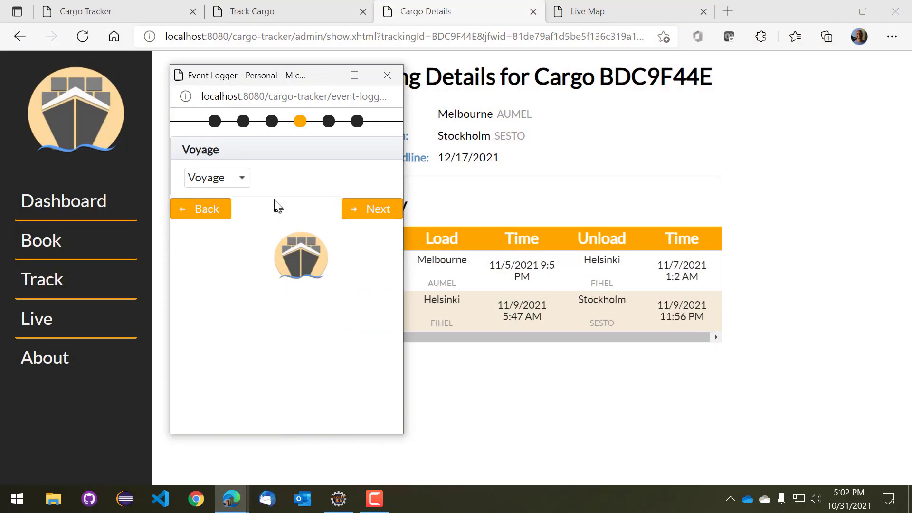
click(241, 178)
click(226, 221)
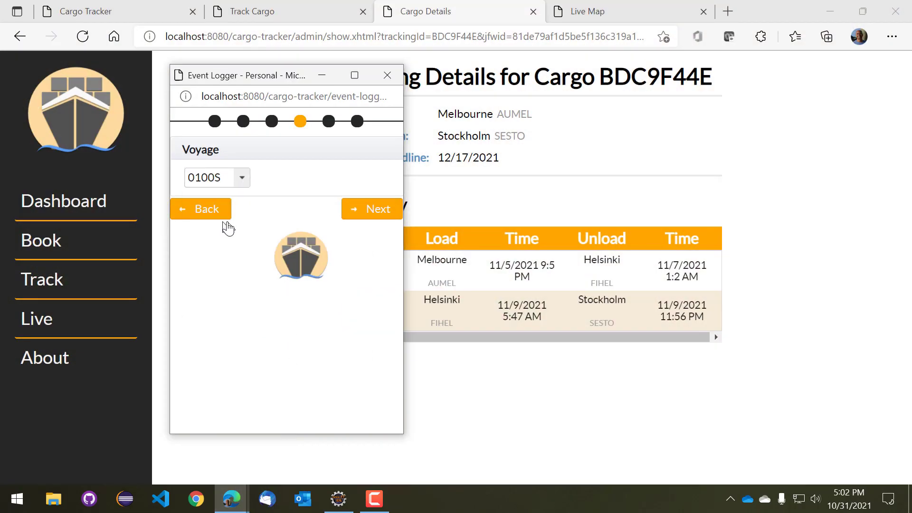
click(363, 210)
Pick November 6, 2021 as the completion date and submit BDC9F44E's FIHEL unload event.
drag(252, 77, 208, 69)
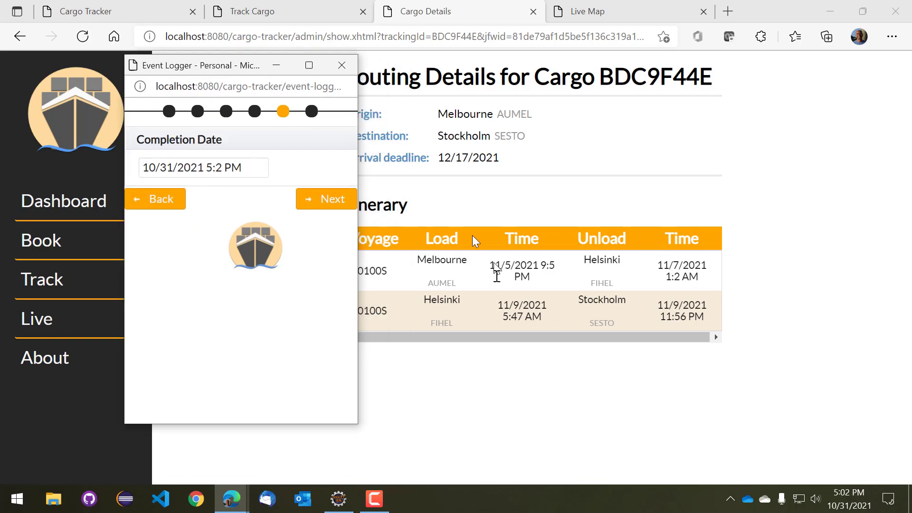
click(184, 168)
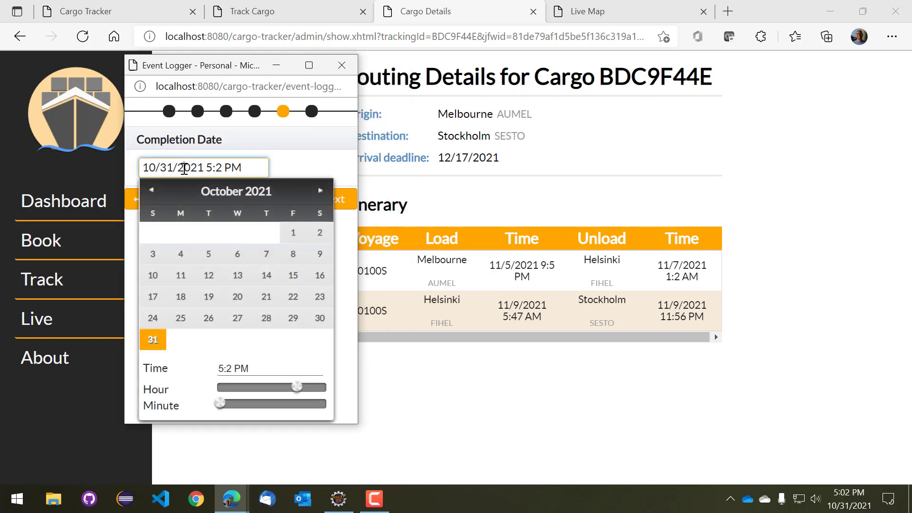
click(321, 191)
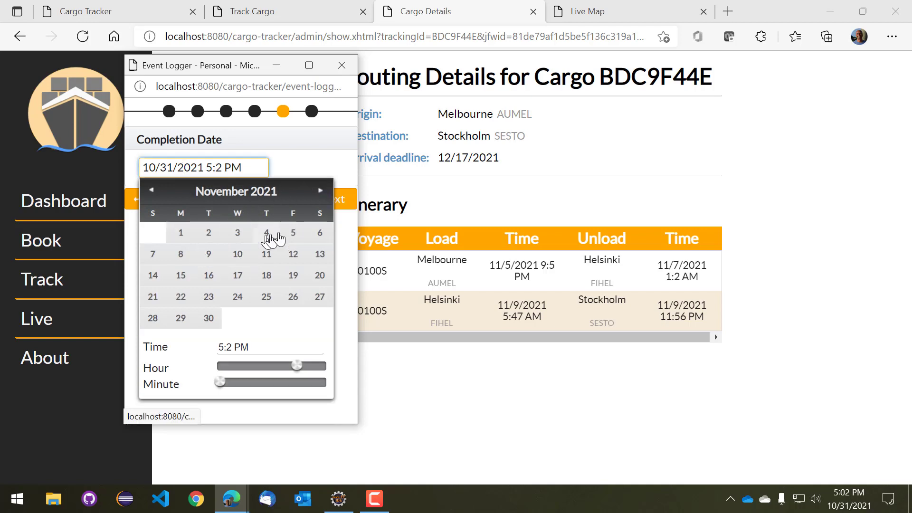
click(319, 234)
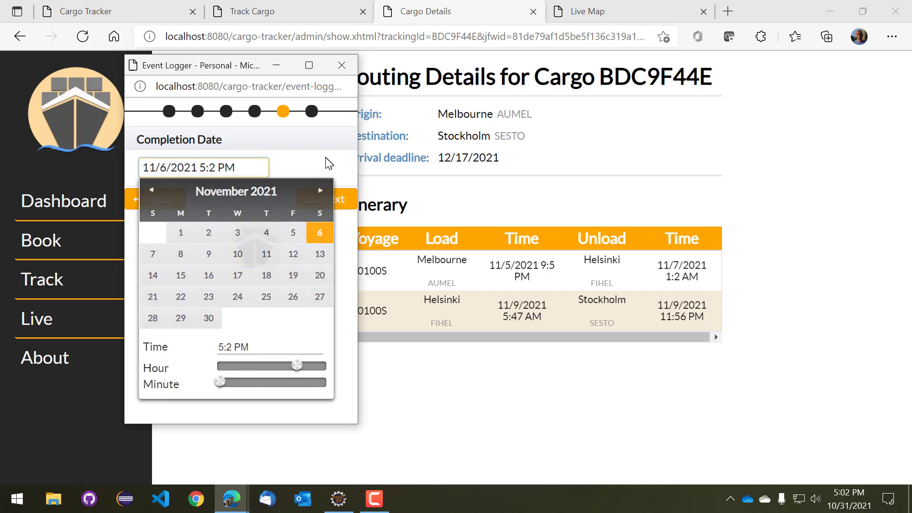
click(328, 164)
click(326, 199)
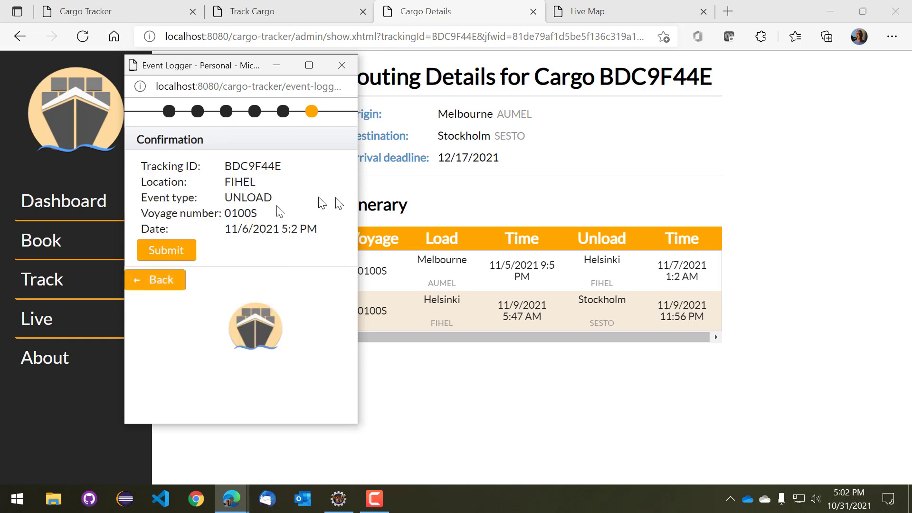
click(166, 252)
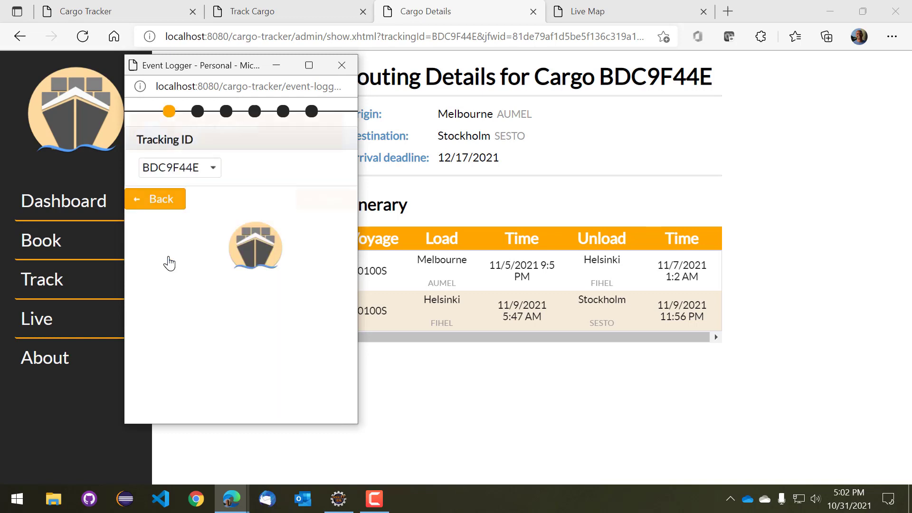
Show the Live Map and view the Helsinki marker's tracking details for BDC9F44E.
click(594, 12)
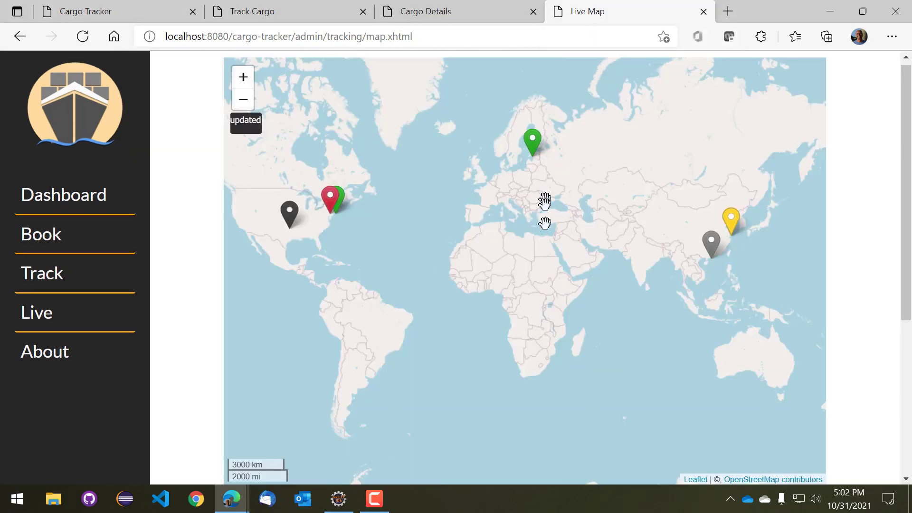
mouse_move(532, 150)
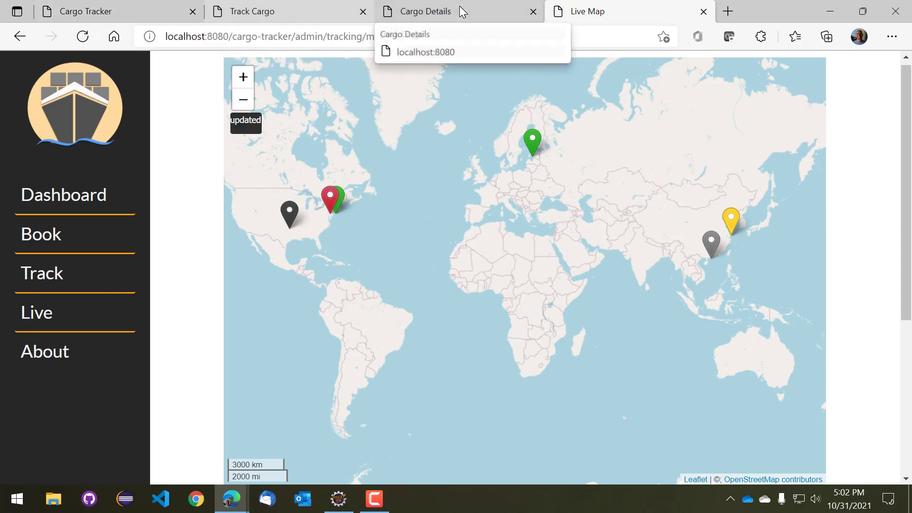
From the Administration dashboard, show ABC123's route from Hong Kong to Helsinki via New York and Dallas.
click(292, 10)
click(100, 14)
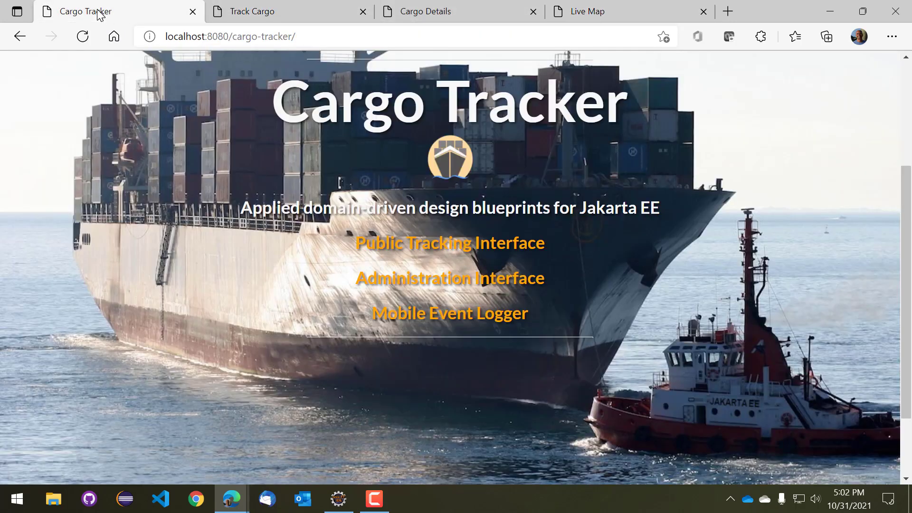
click(410, 280)
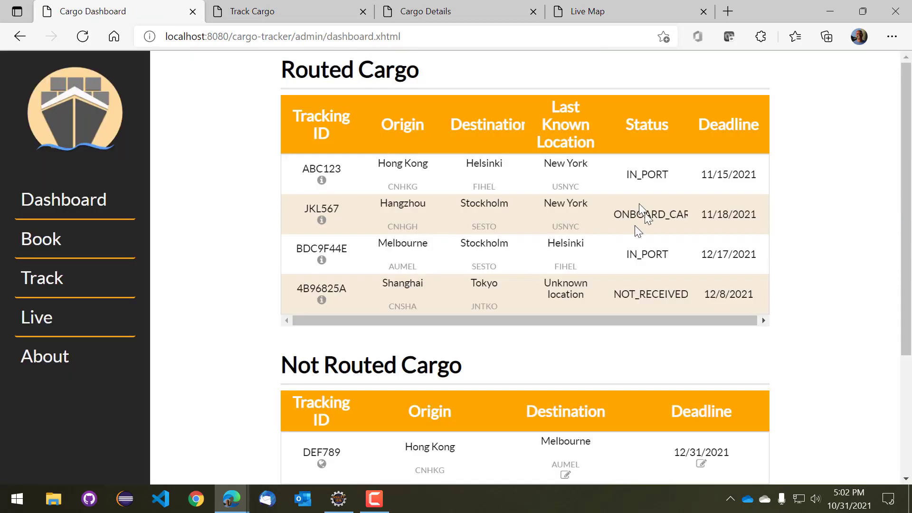
click(321, 179)
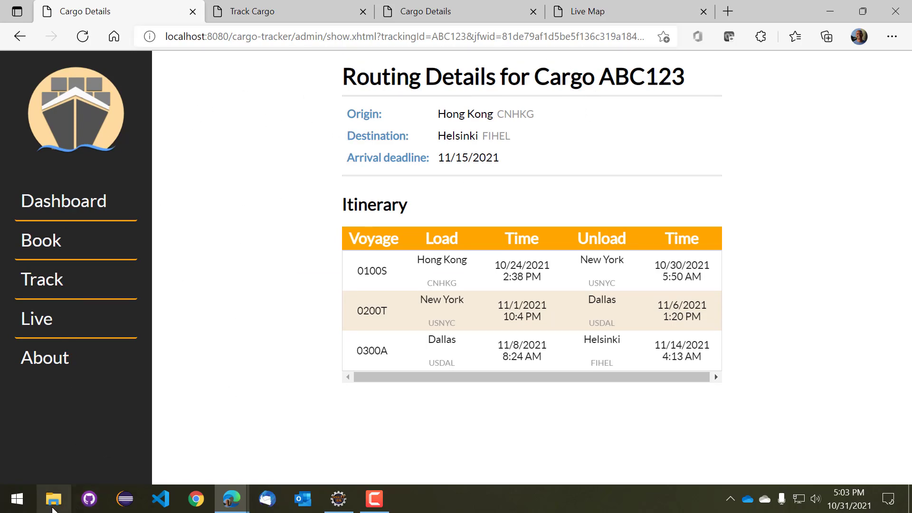
Browse to the tmp folder on Local Disk (D:) in File Explorer.
click(53, 498)
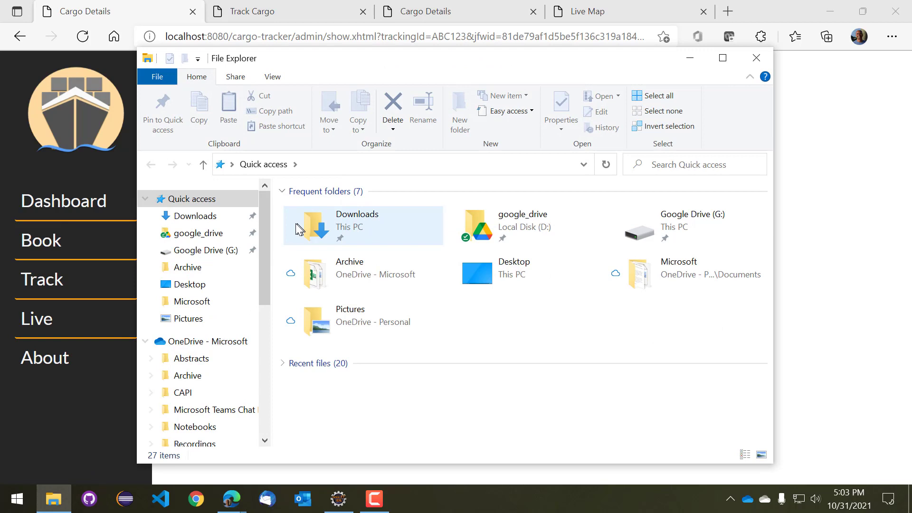
drag(266, 221, 232, 380)
click(205, 385)
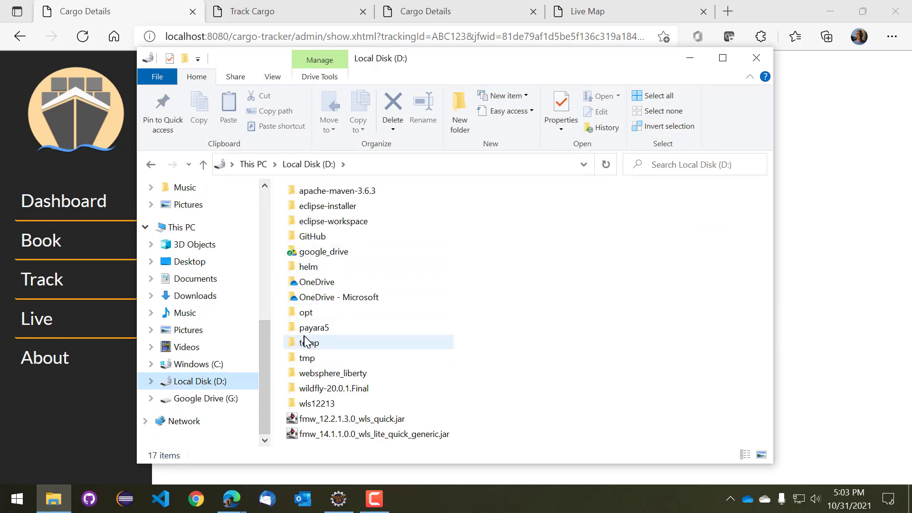
double_click(307, 361)
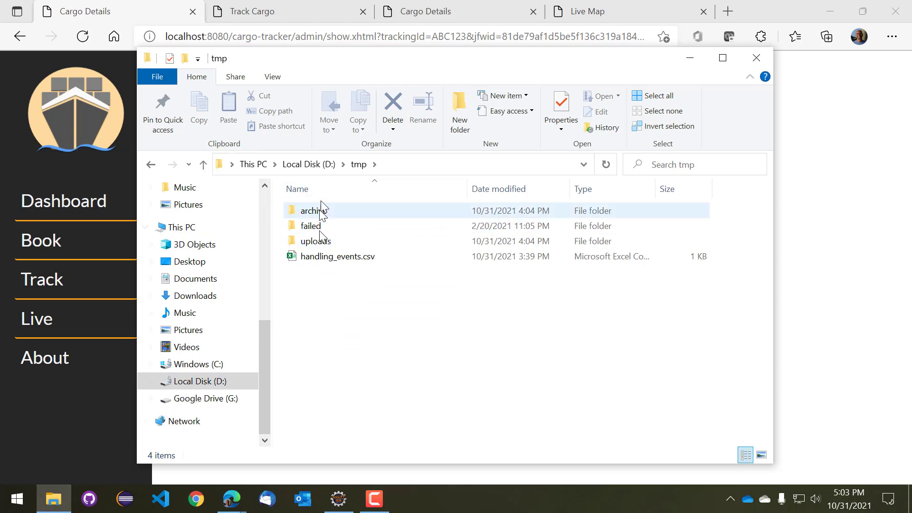
Copy handling_events.csv into the empty uploads folder.
click(324, 263)
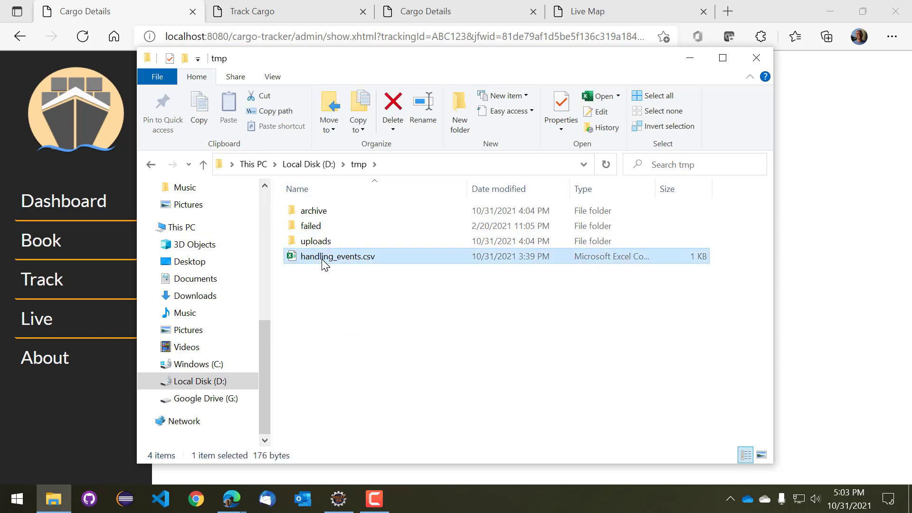
right_click(323, 263)
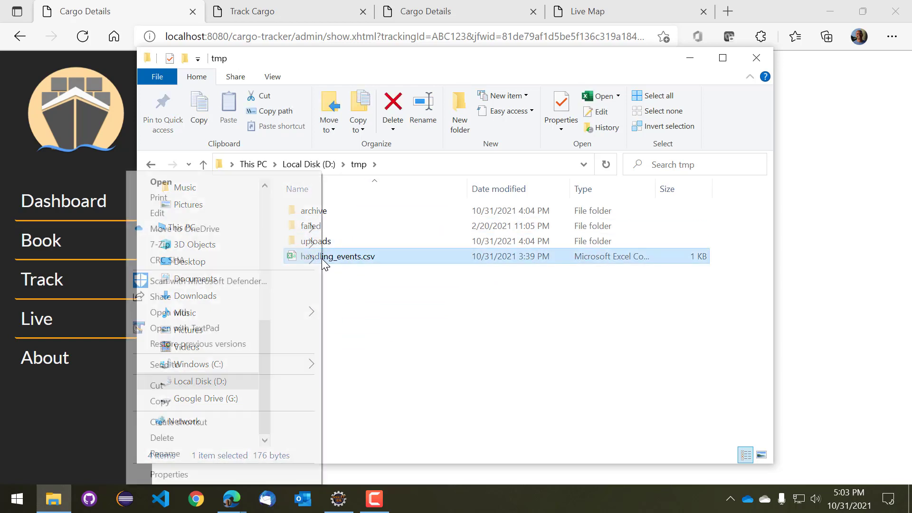
click(169, 397)
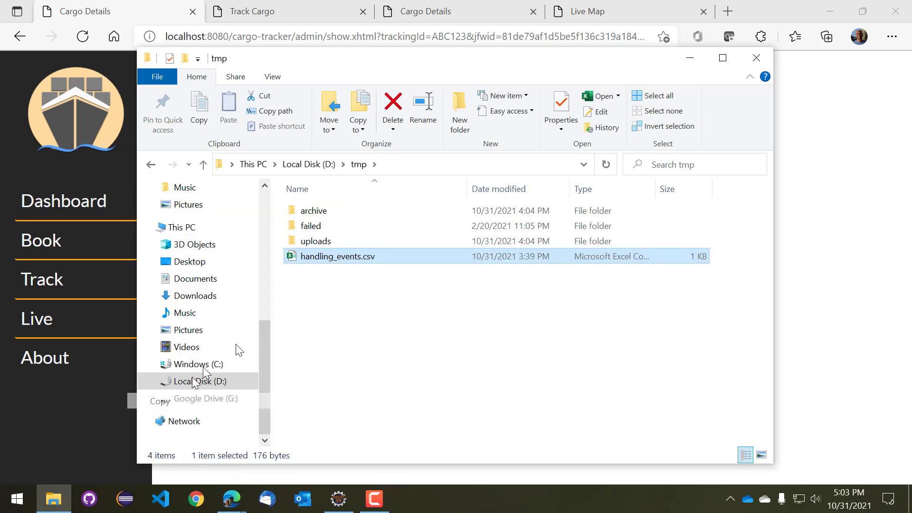
double_click(306, 242)
right_click(318, 245)
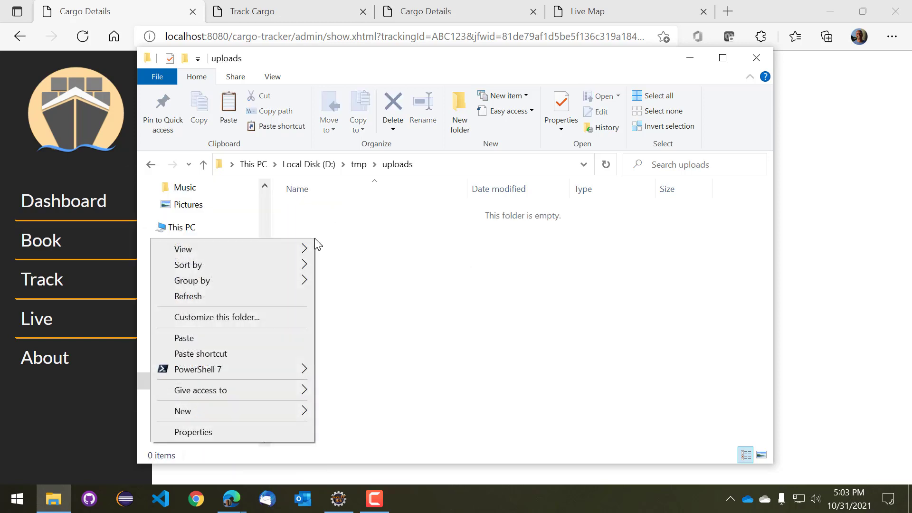
click(196, 338)
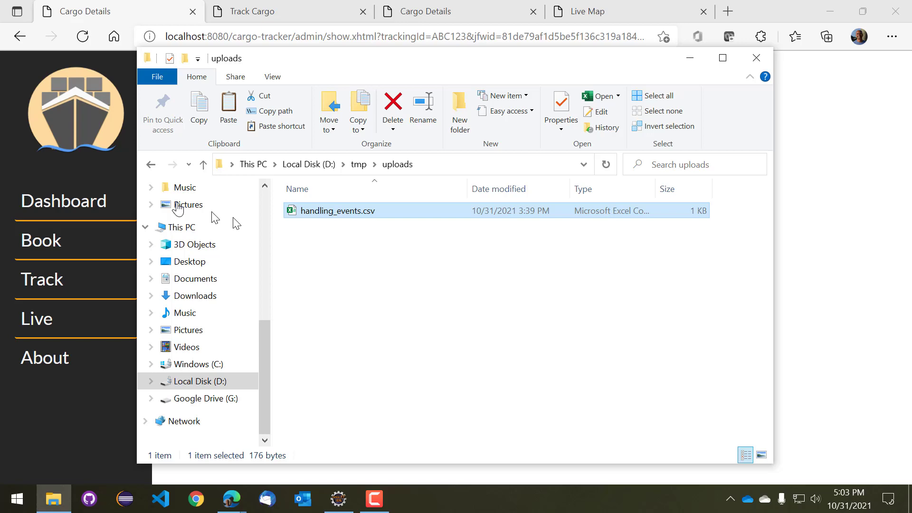
Back in tmp, open handling_events.csv with TextPad.
click(151, 165)
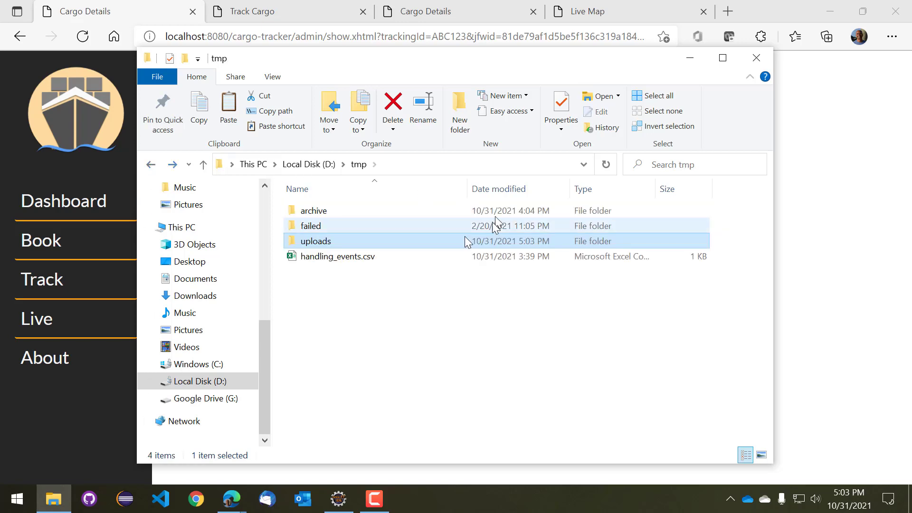
click(314, 258)
right_click(312, 256)
click(194, 329)
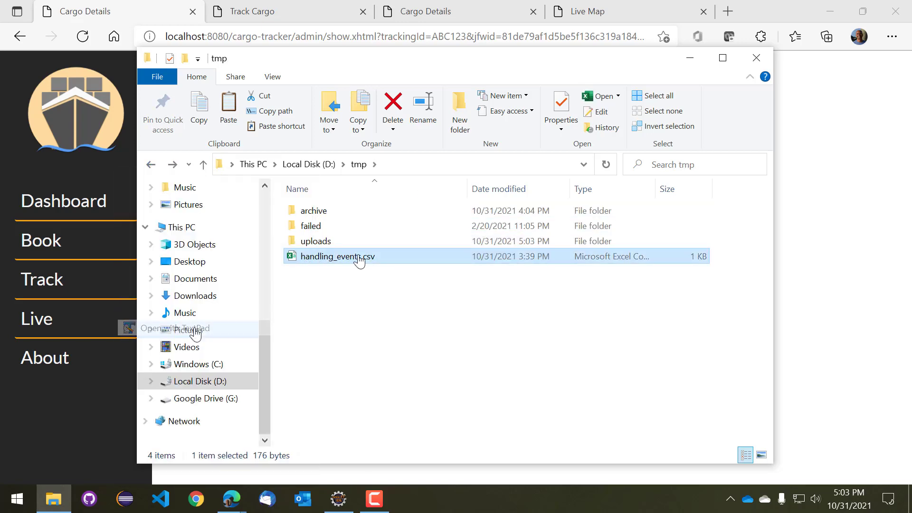
Dismiss TextPad's evaluation reminder and read the four ABC123 event lines in the CSV.
drag(634, 324, 548, 107)
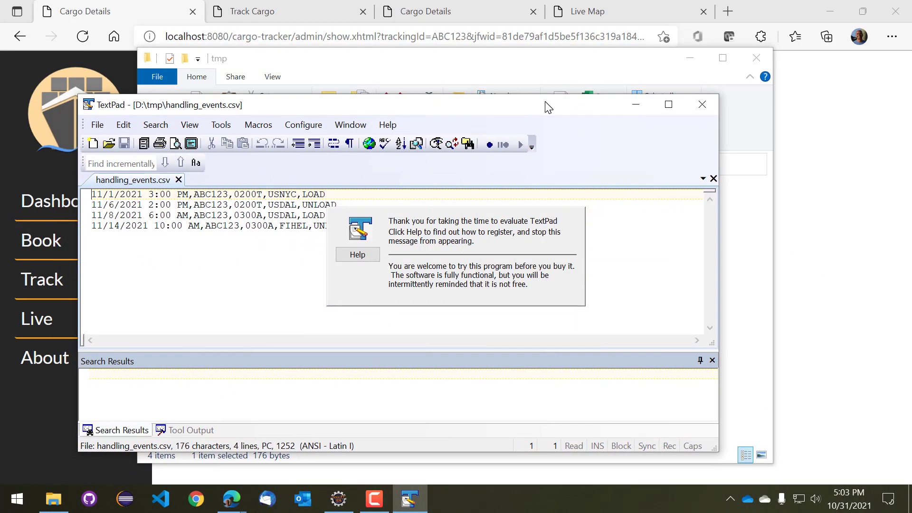
click(624, 240)
click(172, 205)
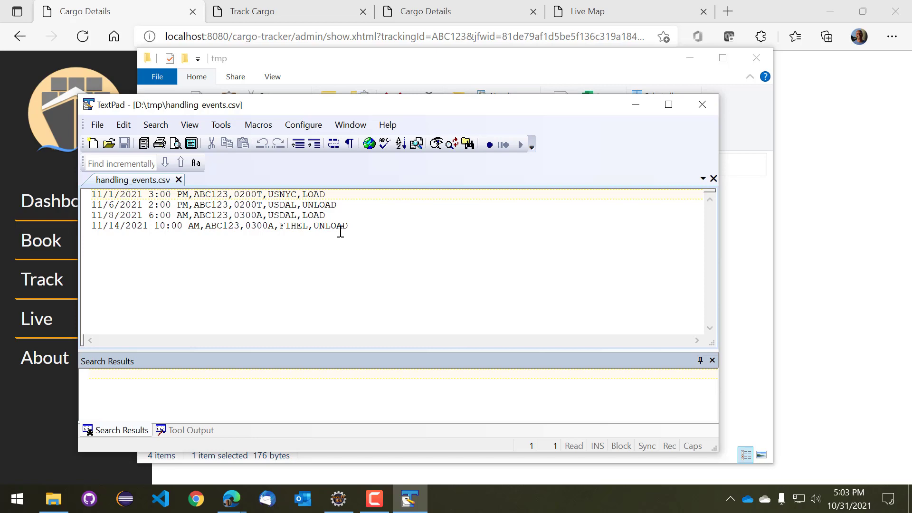
In Edge, open ABC123's routing details from the cargo dashboard.
click(418, 11)
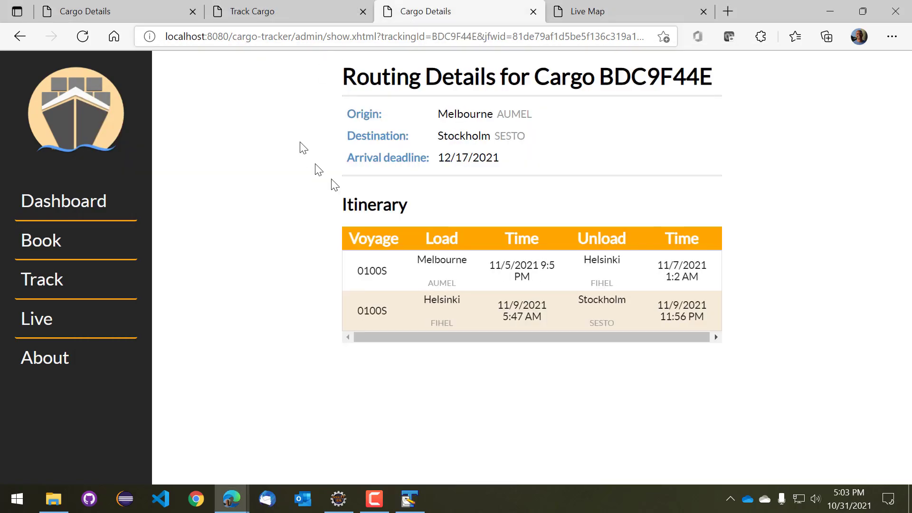
click(63, 202)
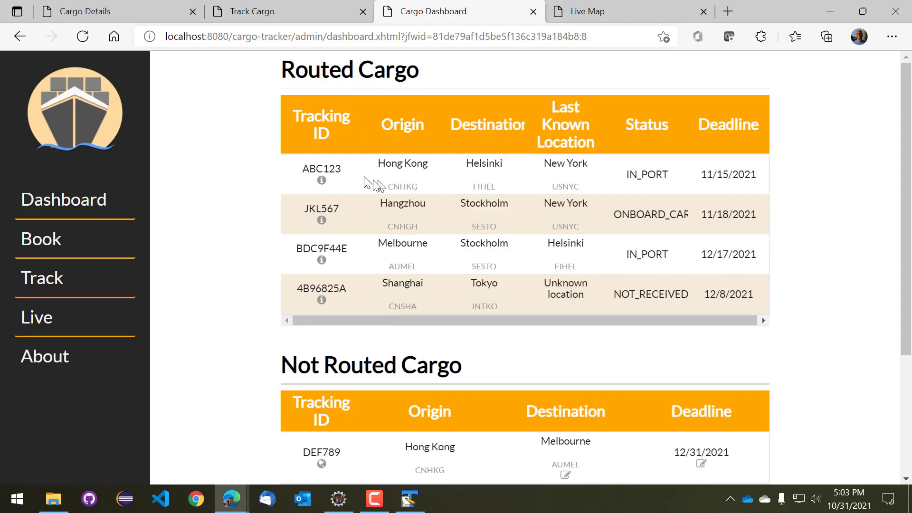
click(322, 180)
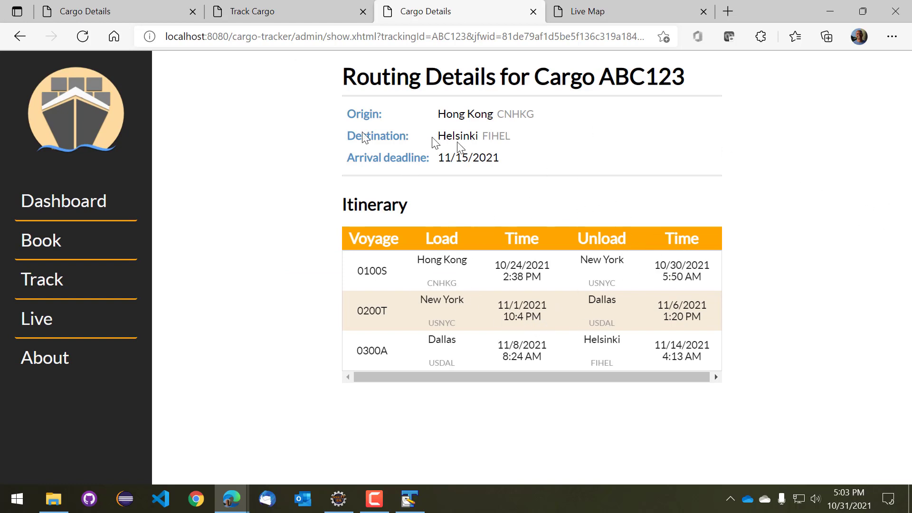
Close the archive folder window and scroll the Eclipse Console up to the handling_events.csv batch job start.
mouse_move(342, 504)
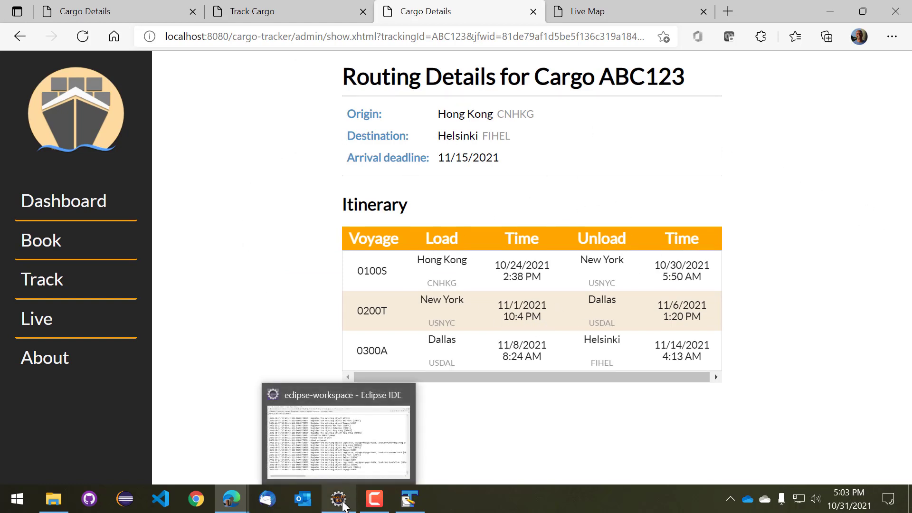
click(334, 451)
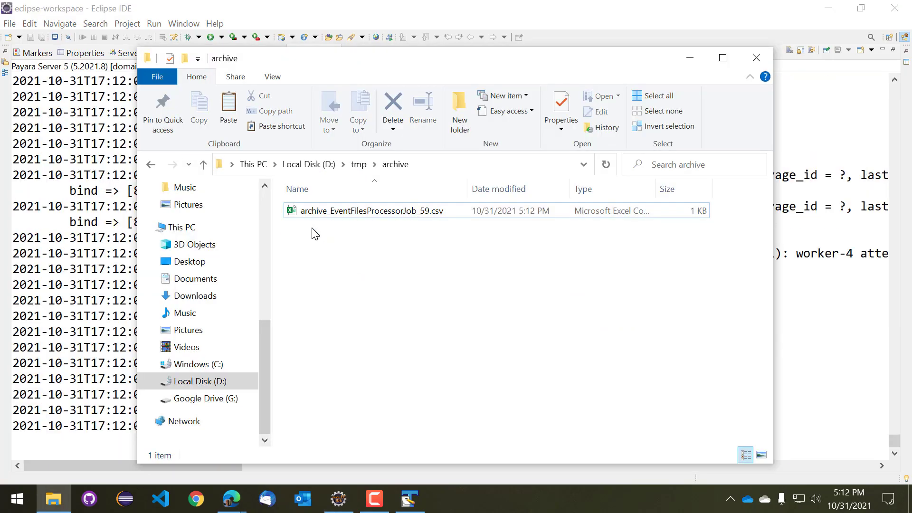
click(758, 58)
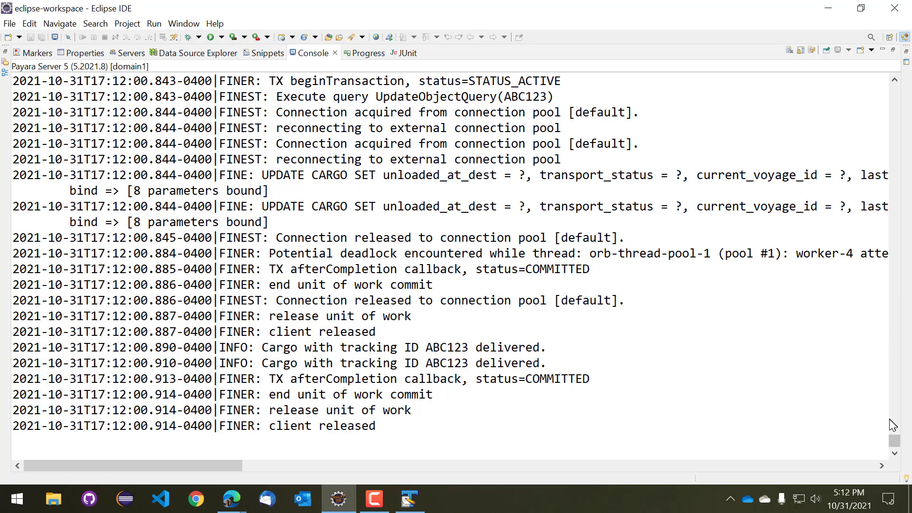
drag(896, 441, 881, 79)
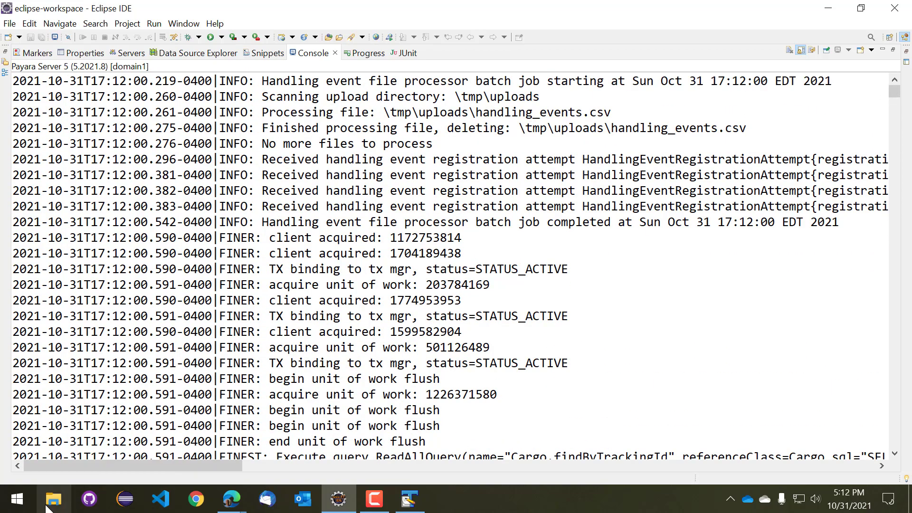
Navigate to D:\tmp\uploads and confirm the processed CSV is gone.
click(54, 499)
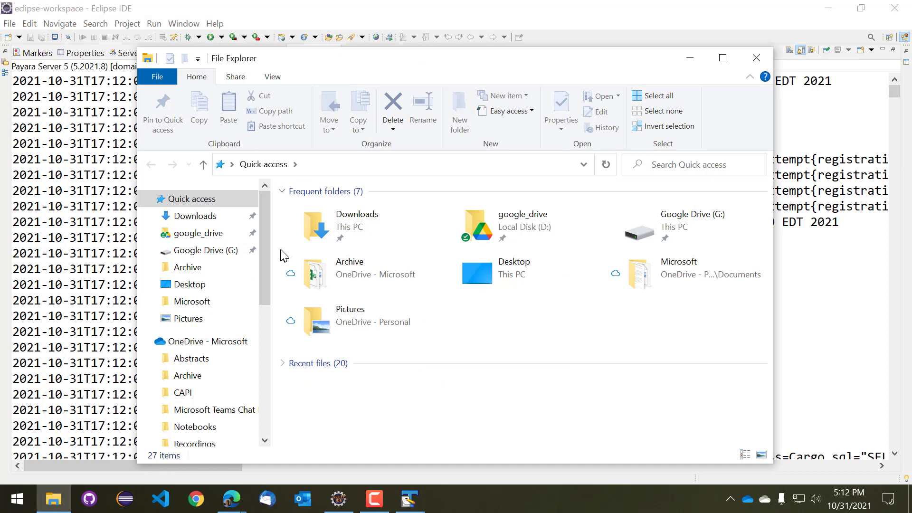
drag(269, 221, 266, 352)
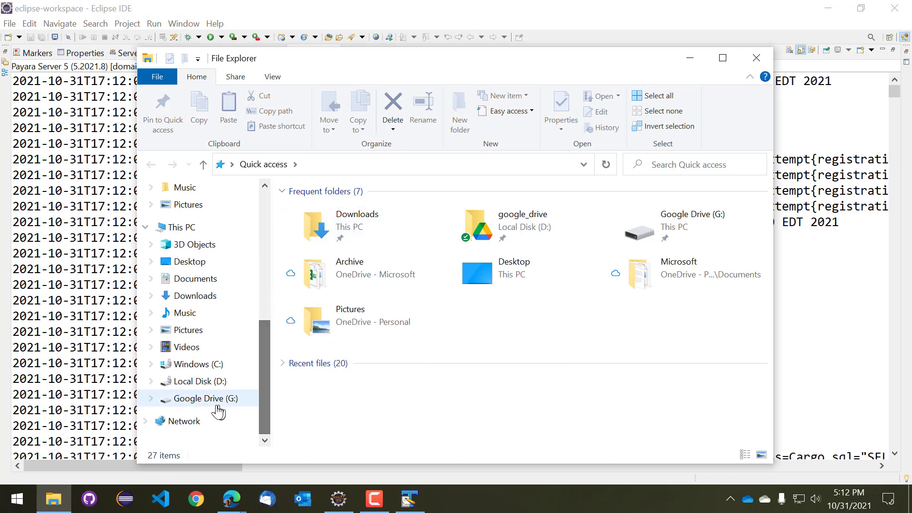
click(181, 383)
double_click(307, 358)
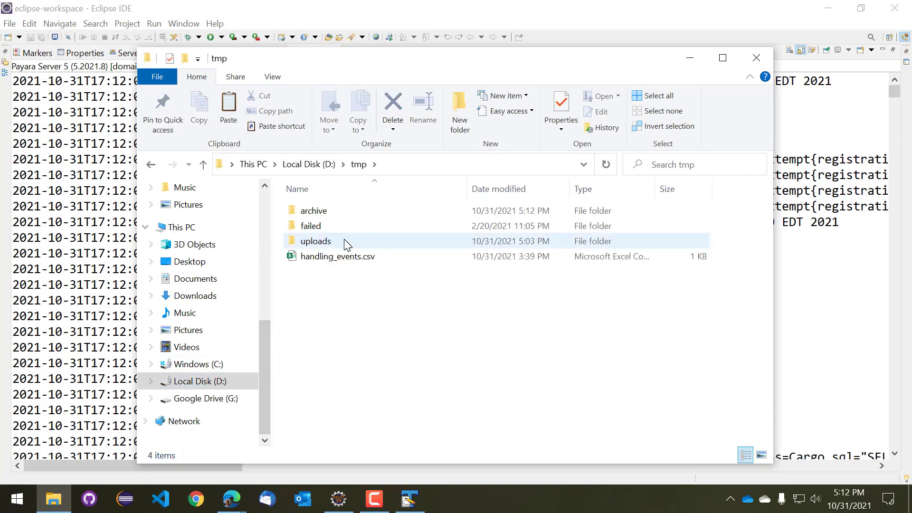
double_click(314, 244)
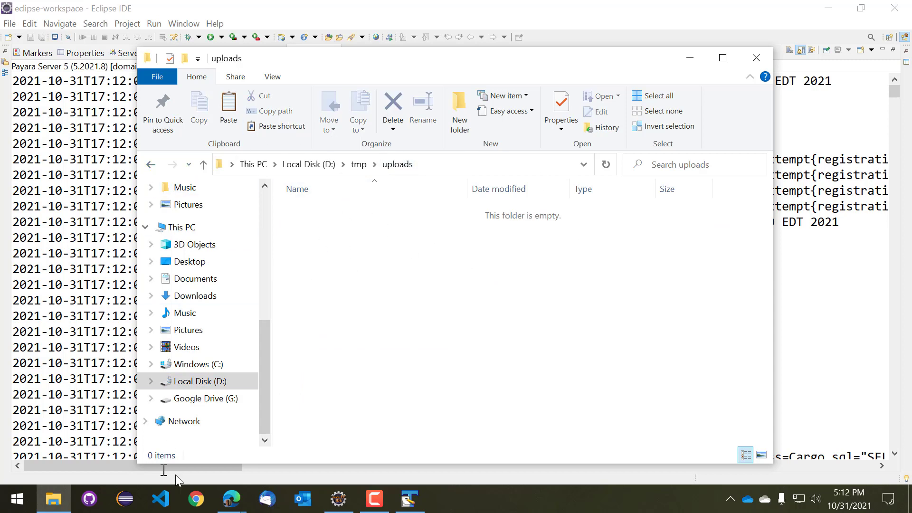
Reload the Live Map in Edge to refresh the cargo markers.
mouse_move(232, 499)
click(238, 446)
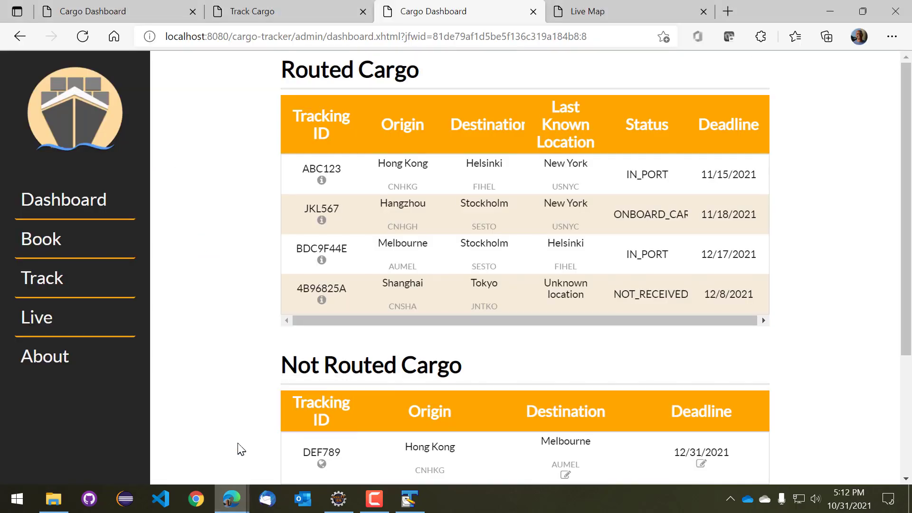
click(585, 11)
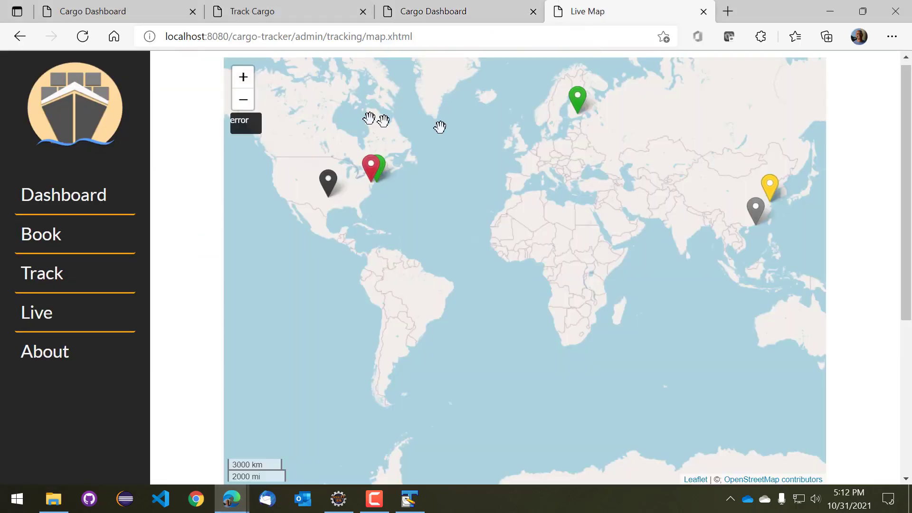
click(85, 42)
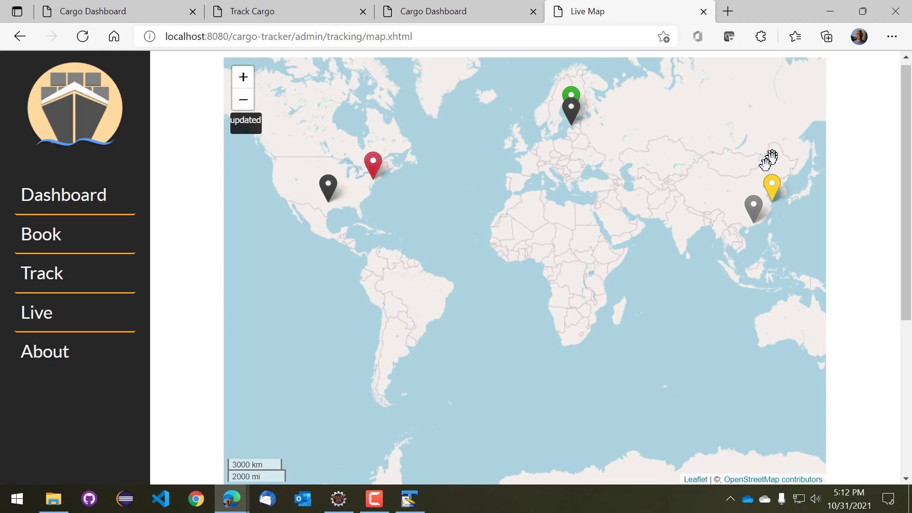
Open the green Helsinki marker's popup showing BDC9F44E in port at Helsinki.
click(573, 108)
click(571, 99)
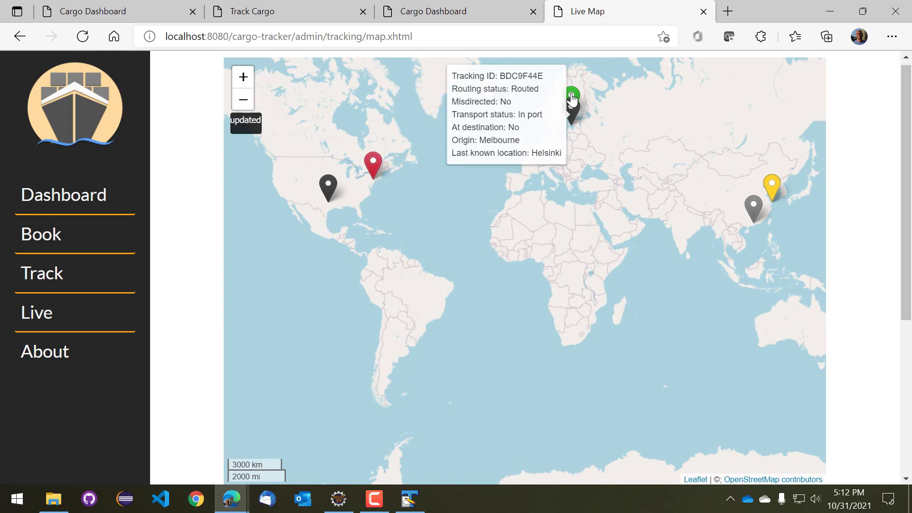
click(660, 191)
click(574, 95)
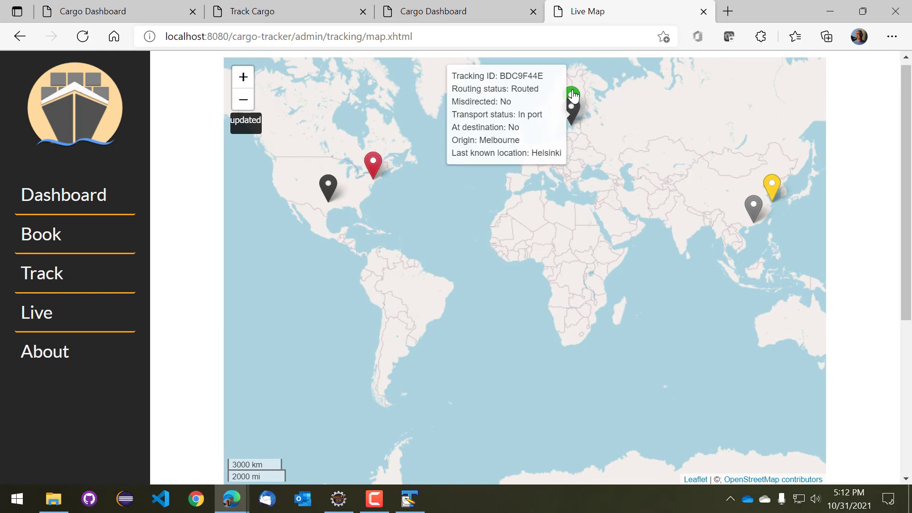